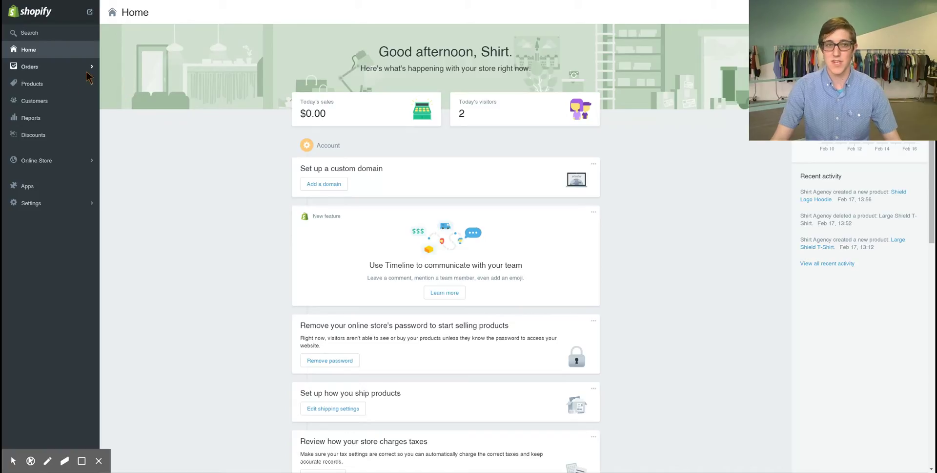
Start a new product and title it "Shield Logo T-shirt".
click(43, 88)
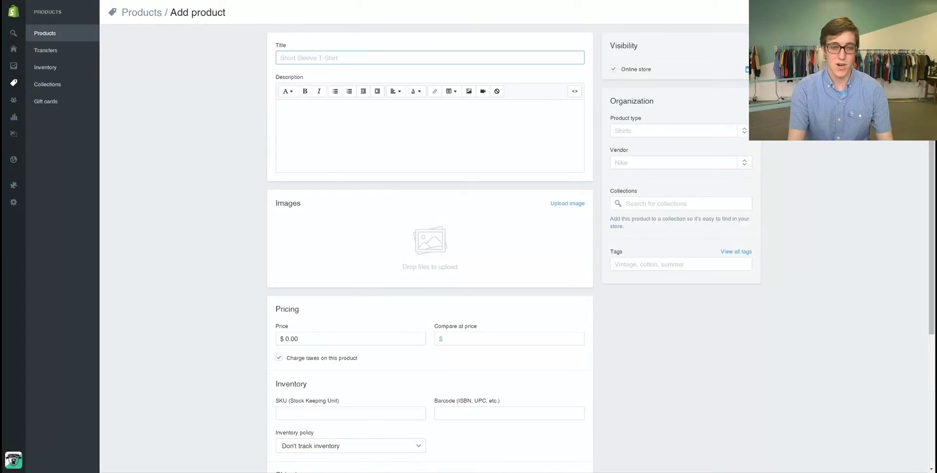
text(SHiel;d)
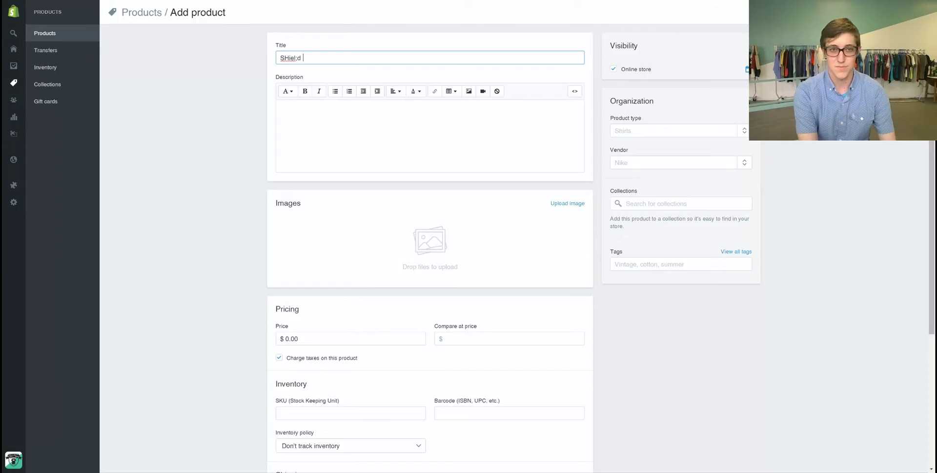
key(BackSpace)
key(BackSpace)
key(BackSpace)
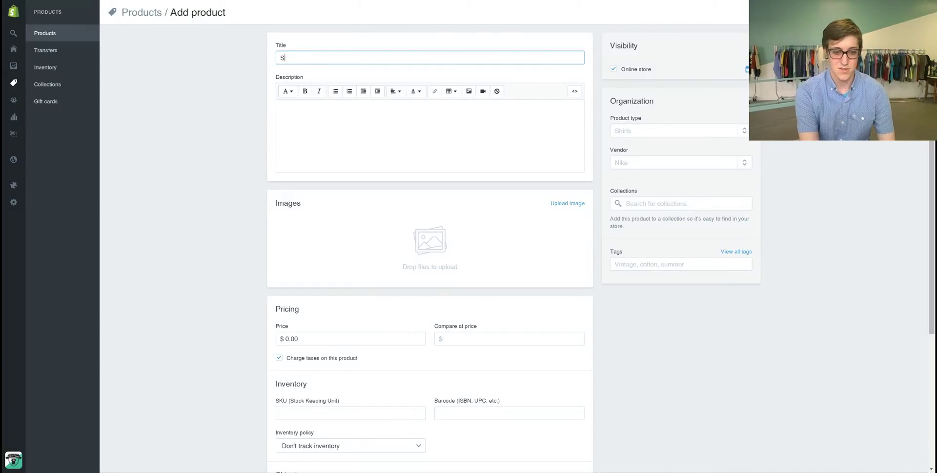
text(hield Lo)
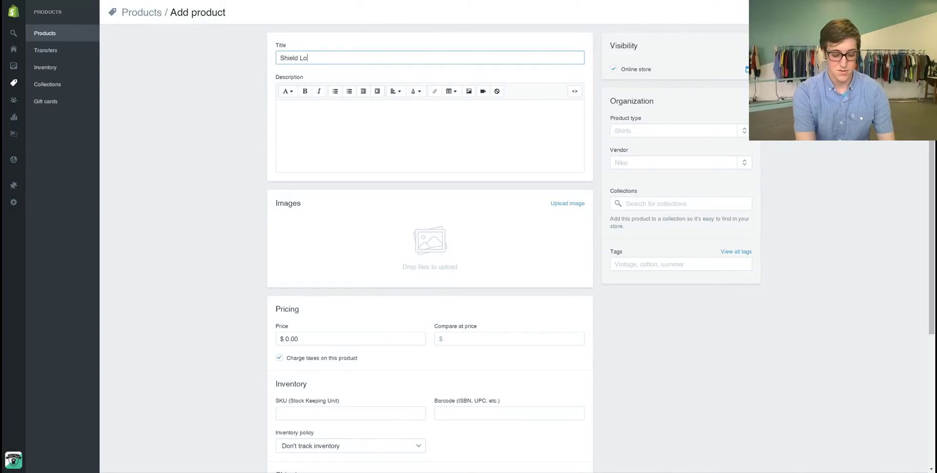
text(go )
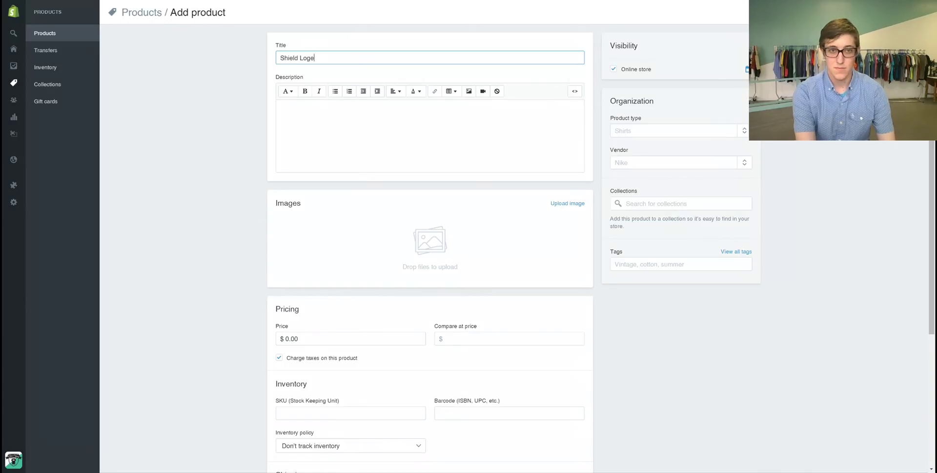
text(T)
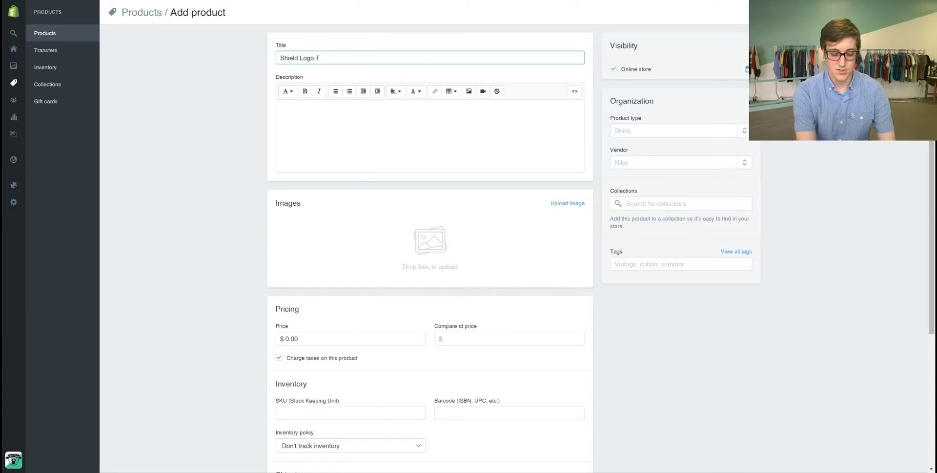
text(-shirt)
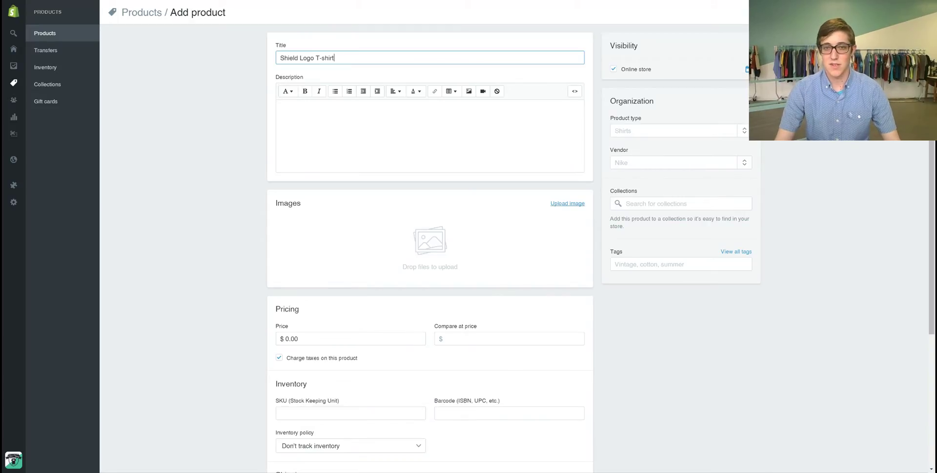
Upload the blue and maroon logo T-shirt images to the product and set its price to $25.00.
click(567, 204)
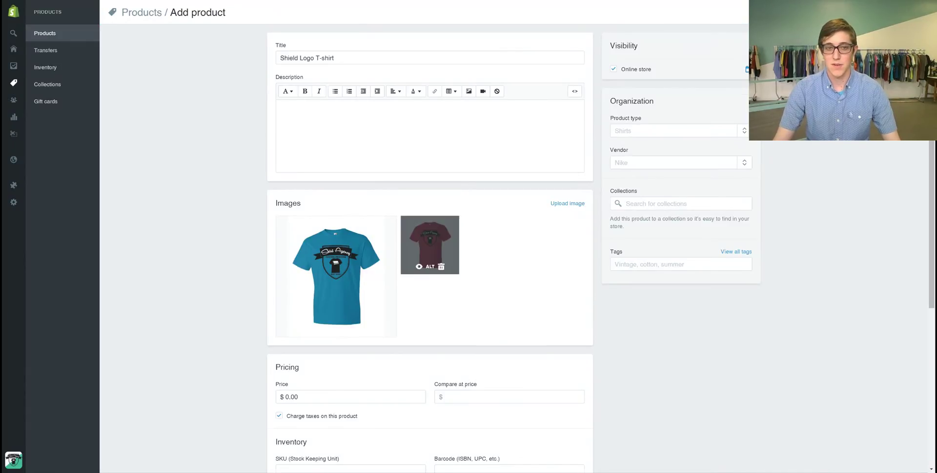
scroll(429, 244, down, 5)
scroll(430, 244, down, 1)
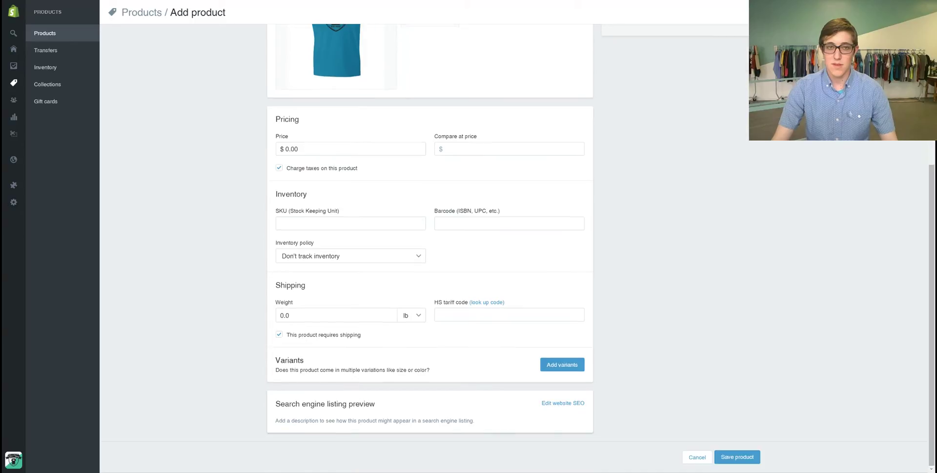
drag(299, 149, 286, 149)
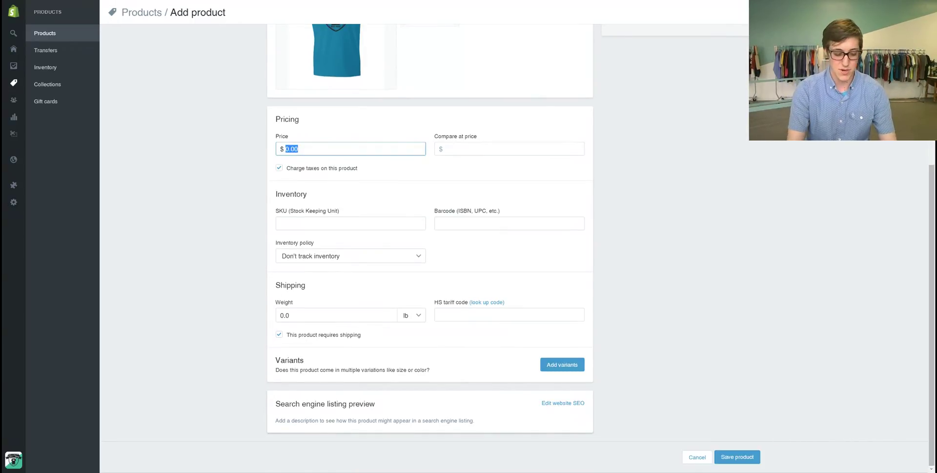
text(25.00)
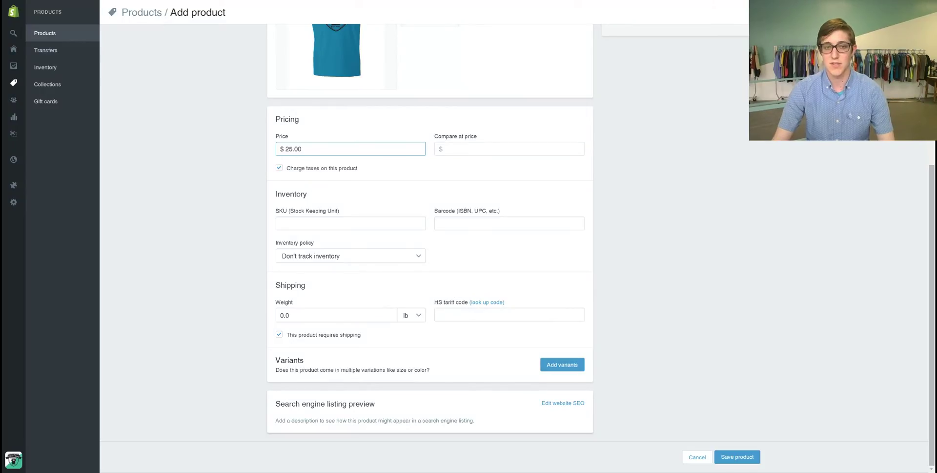
Add variants to the product, with a Color option in addition to Size.
click(290, 315)
click(562, 364)
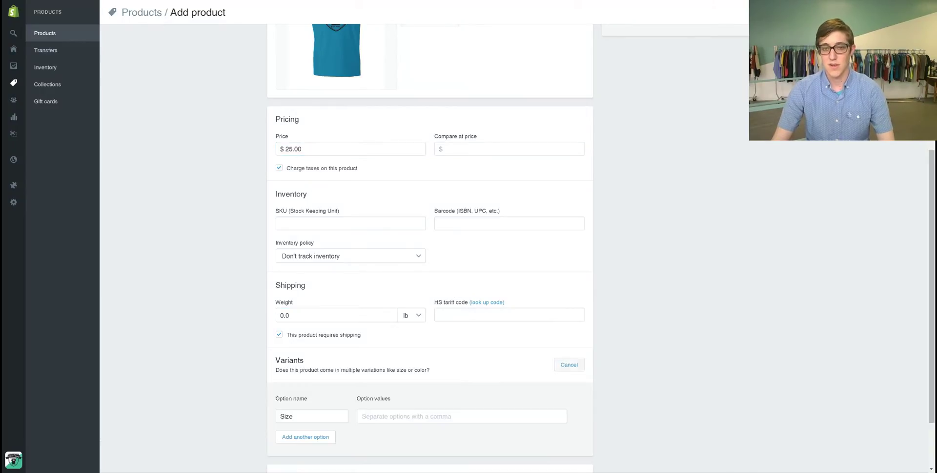
scroll(562, 364, down, 2)
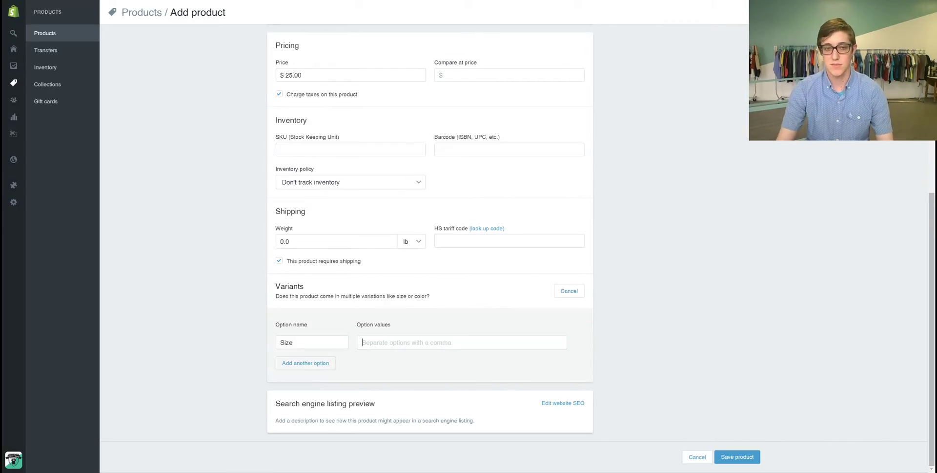
click(280, 363)
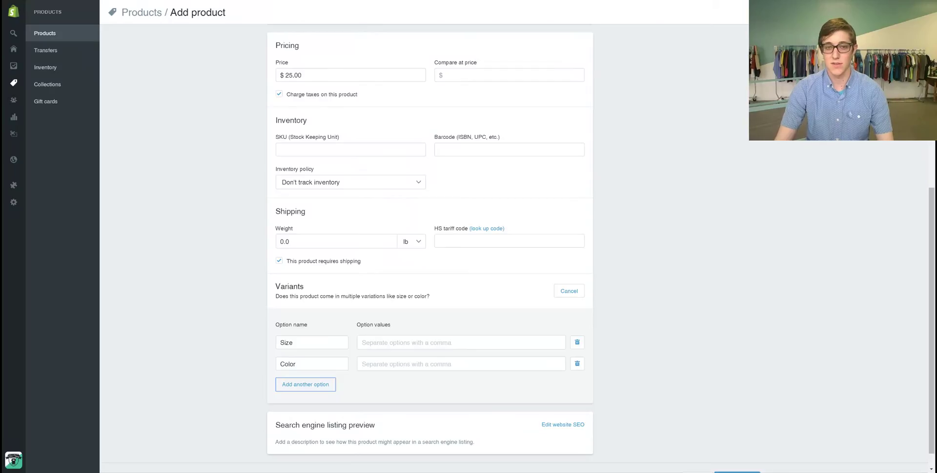
Enter Small, Medium and Large as the values of the Size option.
click(362, 343)
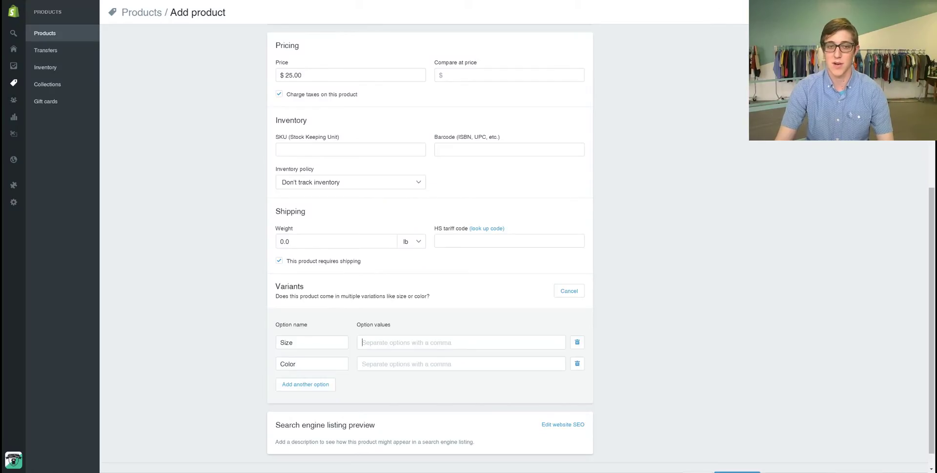
text(Small)
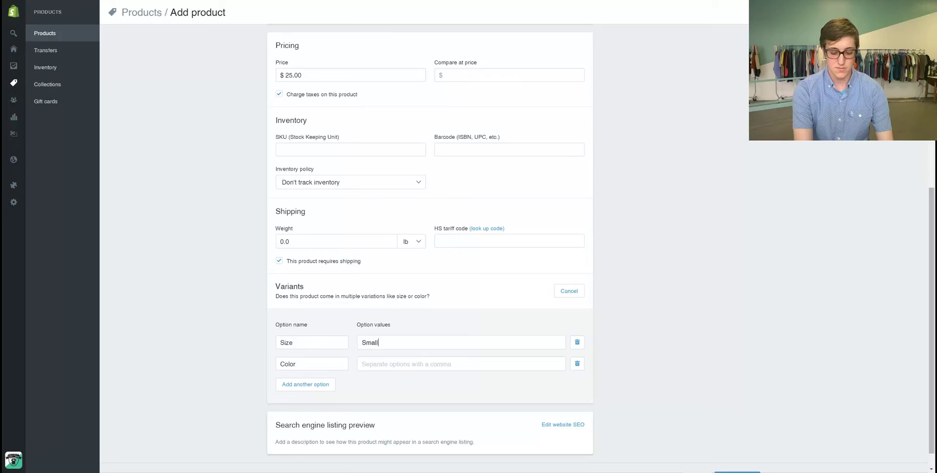
key(comma)
text(MEd)
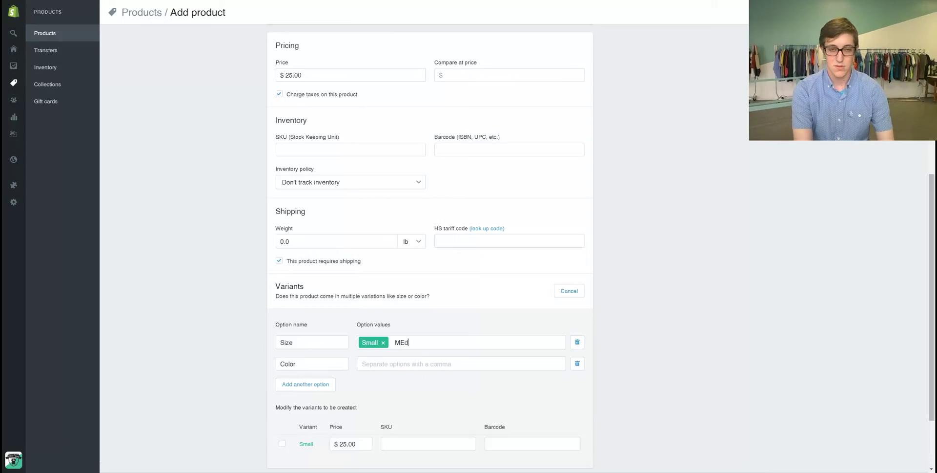
key(BackSpace)
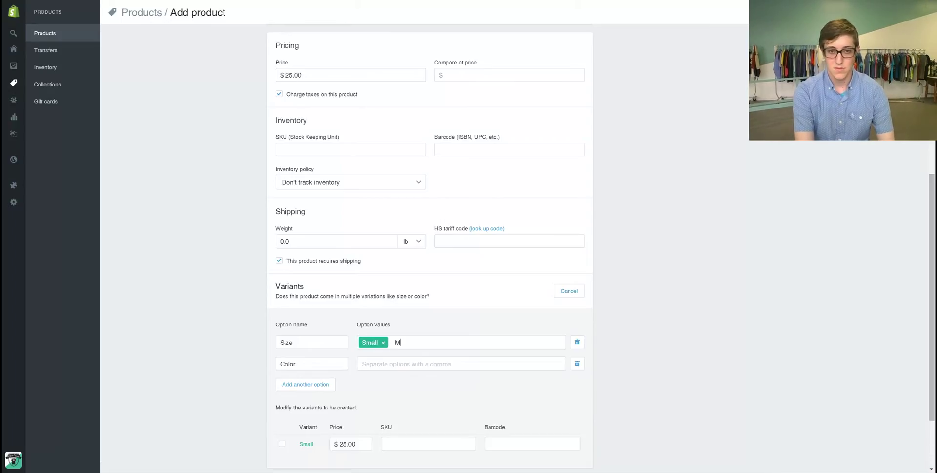
text(edium)
key(comma)
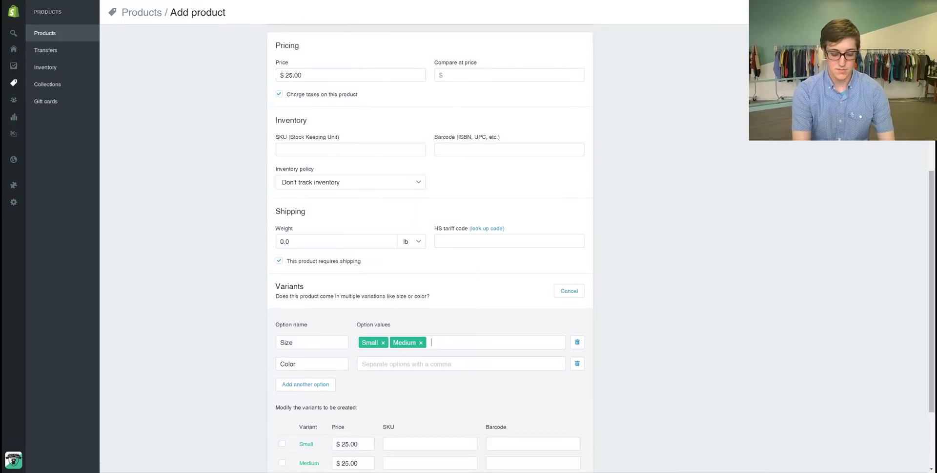
text(LA)
key(BackSpace)
text(arge)
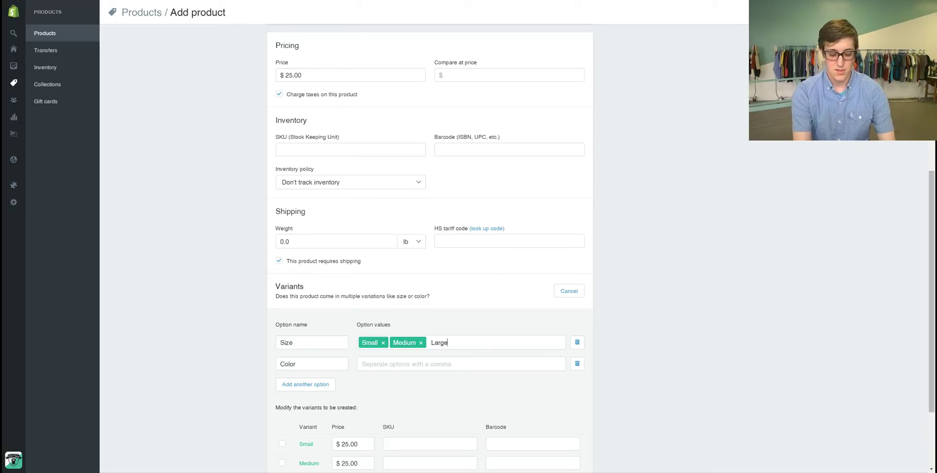
key(comma)
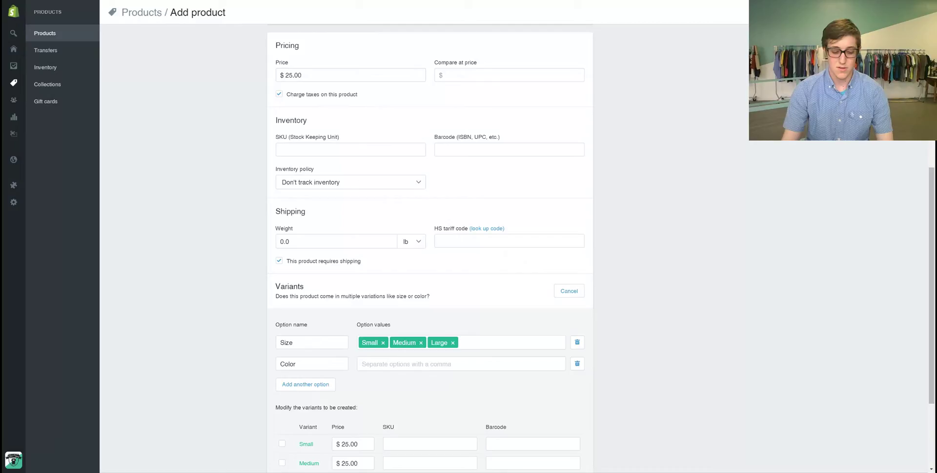
Enter Red and Caribbean Blue as the values of the Color option.
text(Red)
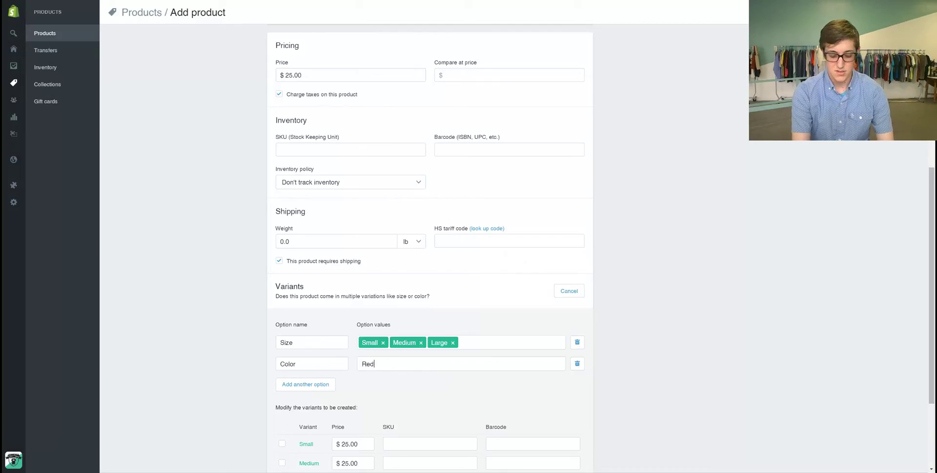
key(comma)
text(Car)
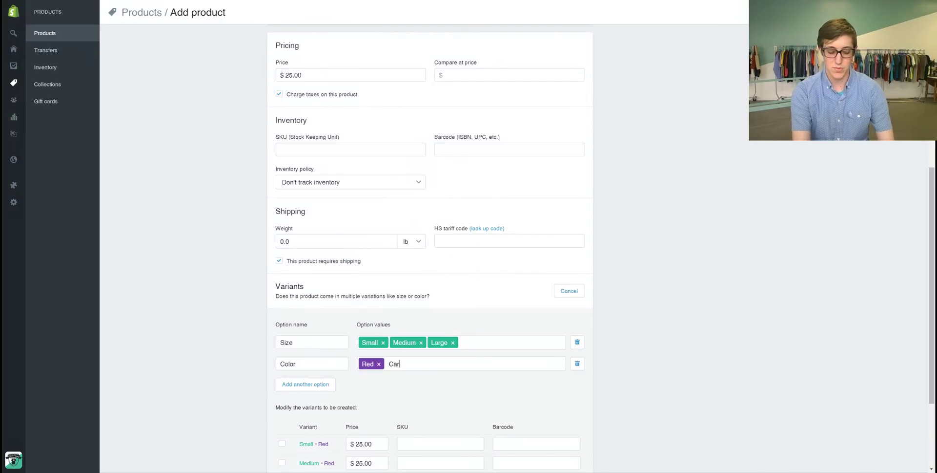
text(ibea)
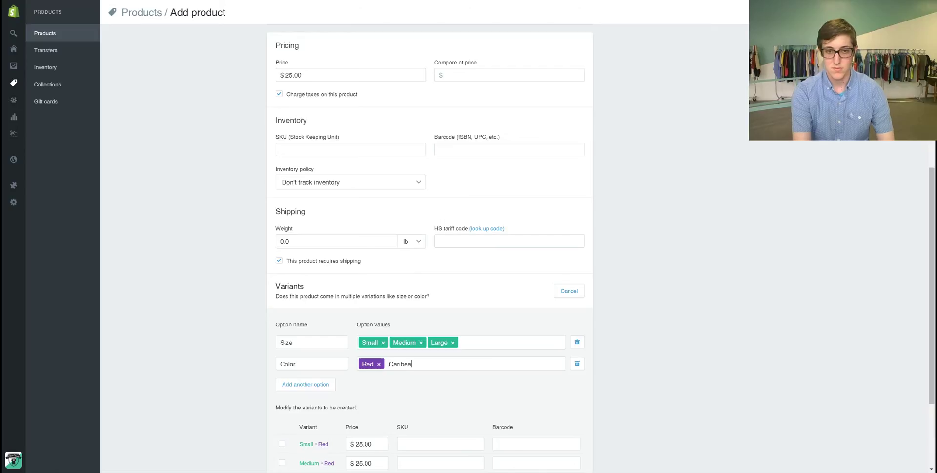
text(n Blue)
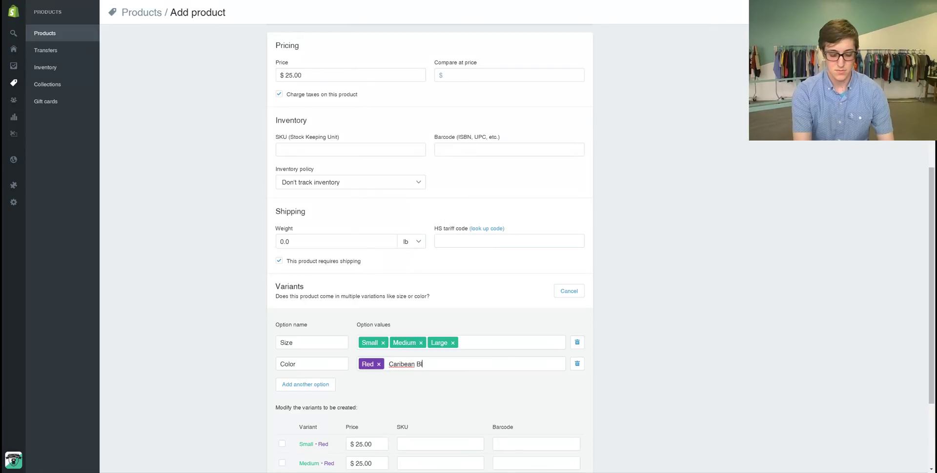
double_click(402, 364)
text(Caribbean)
key(Return)
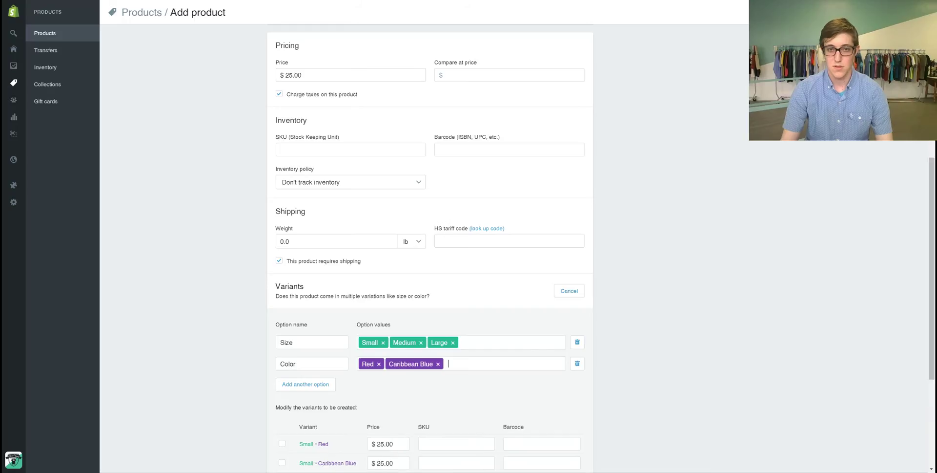
Set the SKU of the Small Red variant to 101R-S.
scroll(429, 244, down, 3)
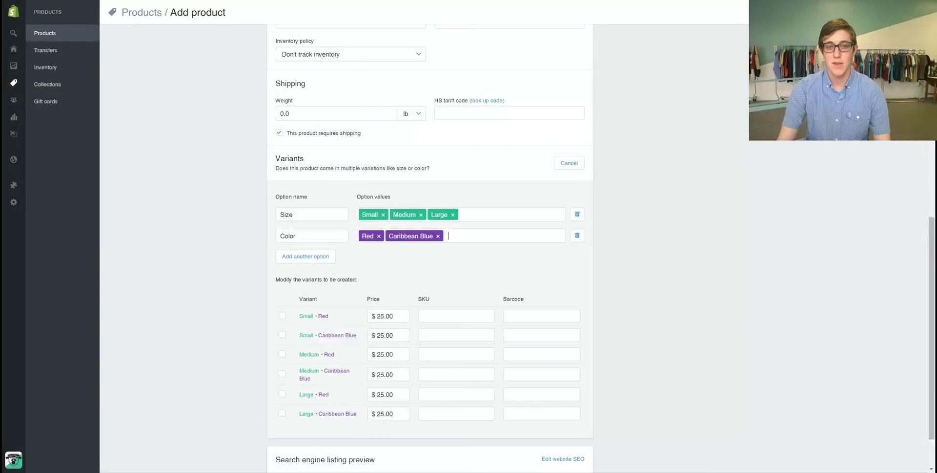
click(456, 315)
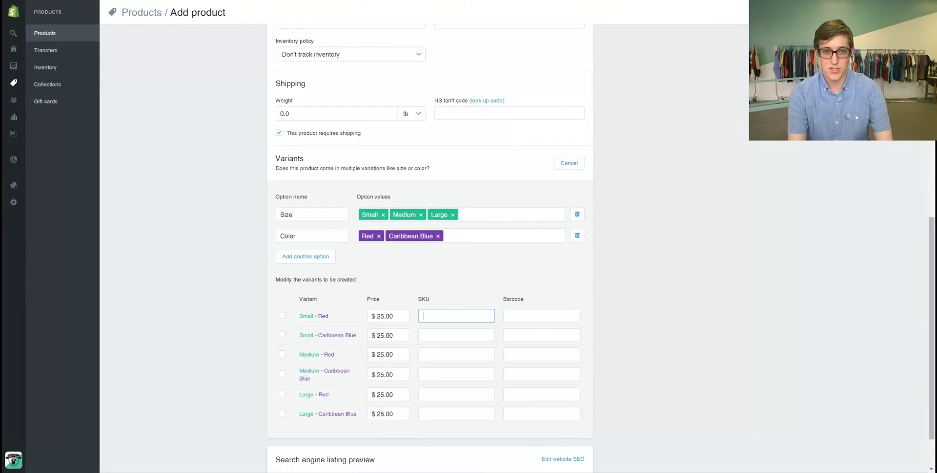
text(1)
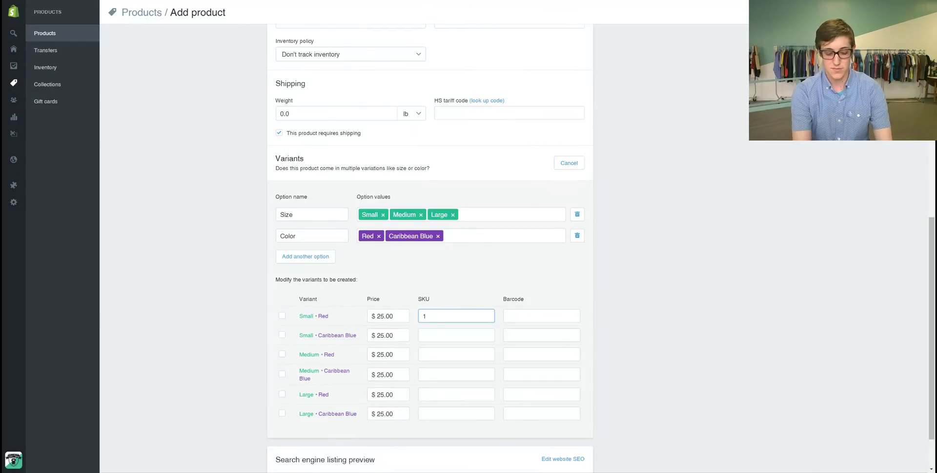
text(0)
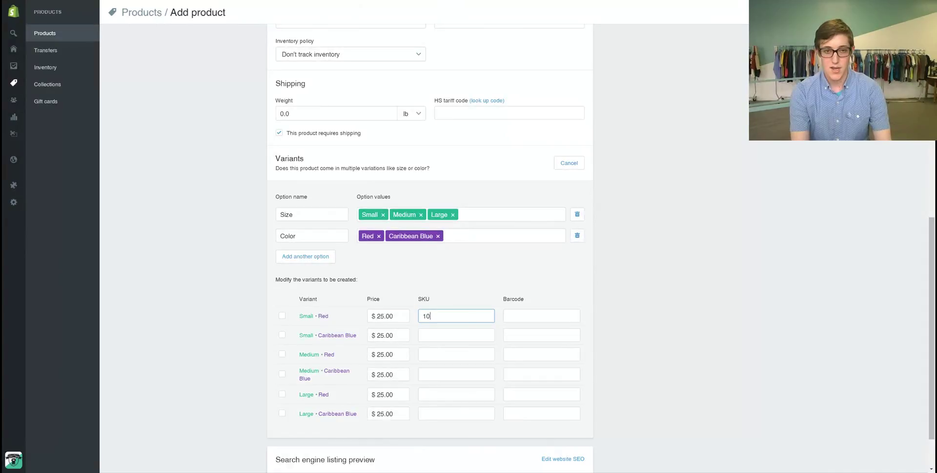
text(1)
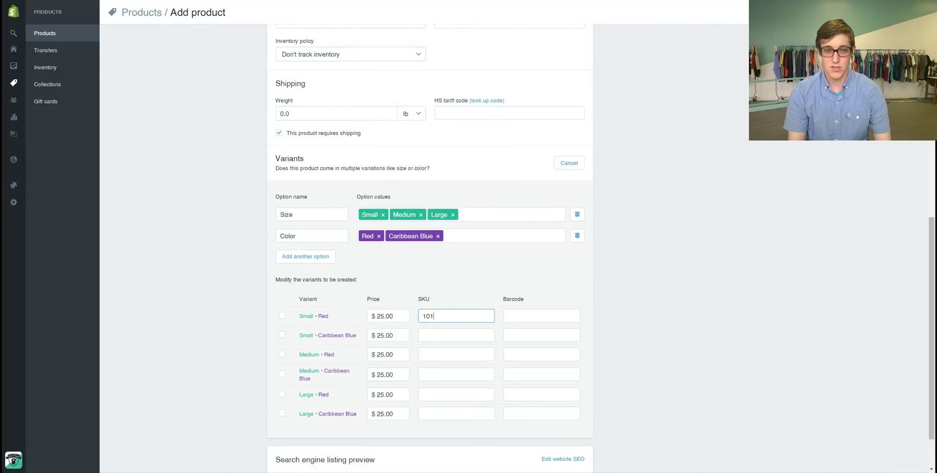
text(R)
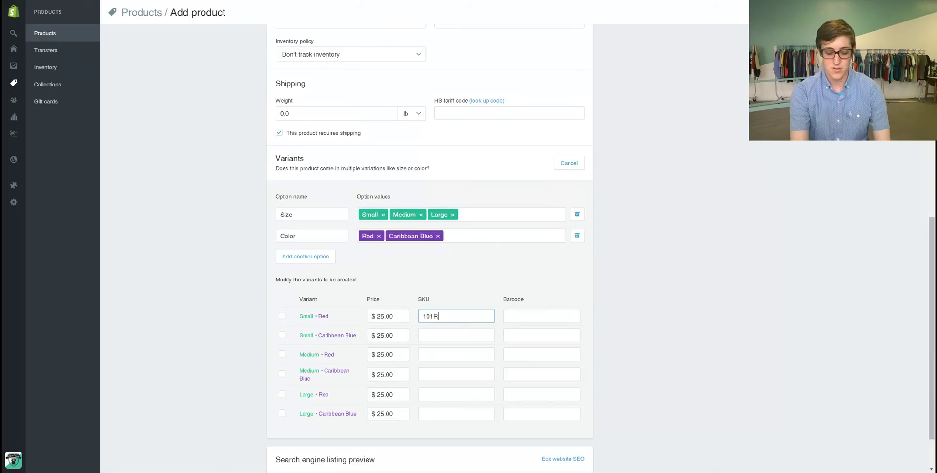
text(-S)
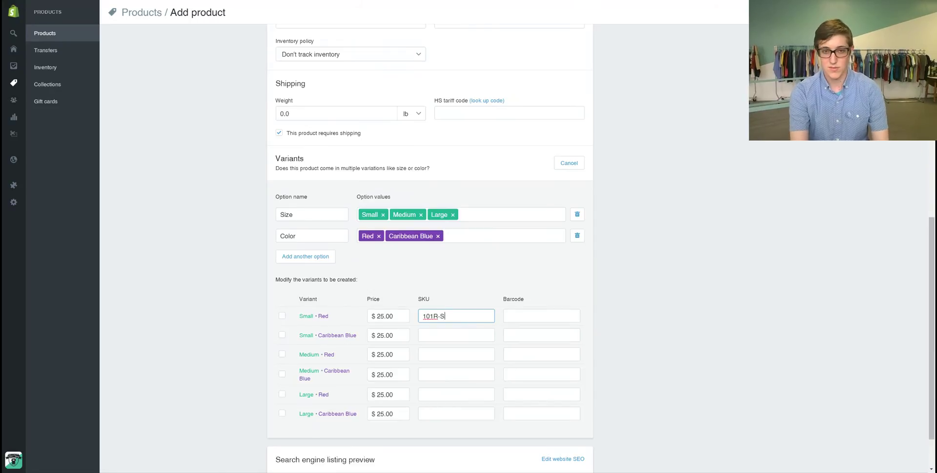
Set the SKU of the Small Caribbean Blue variant to 101C-S.
click(423, 335)
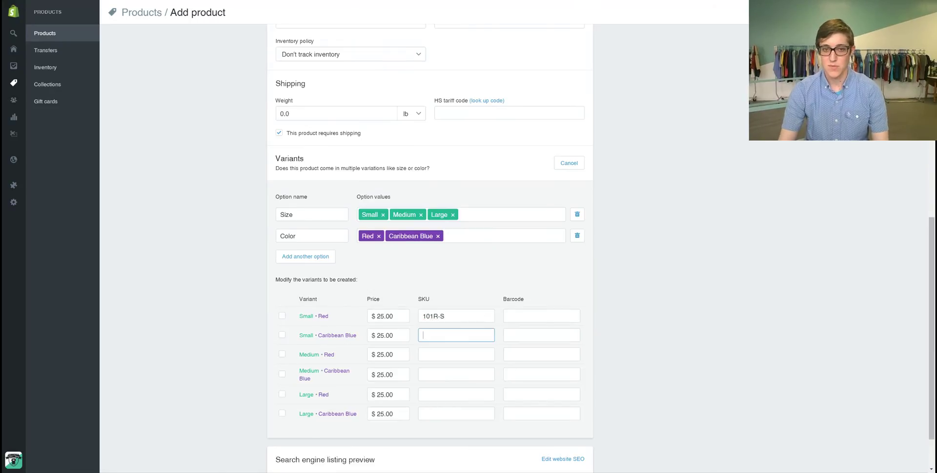
text(101)
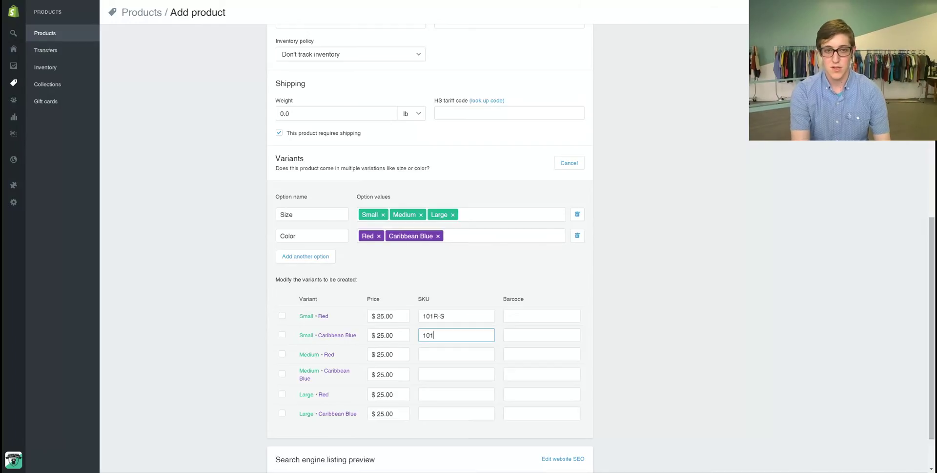
text(C)
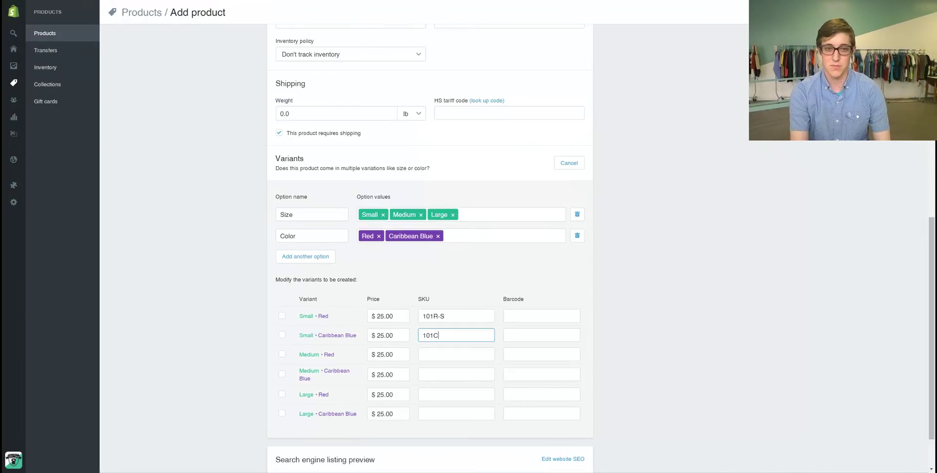
text(-S)
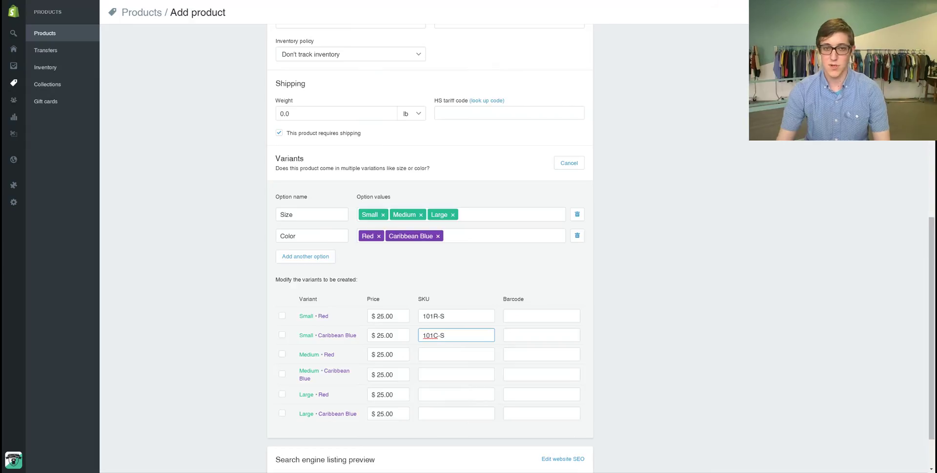
Set the SKU of the Medium Red variant to 101R-M.
key(Tab)
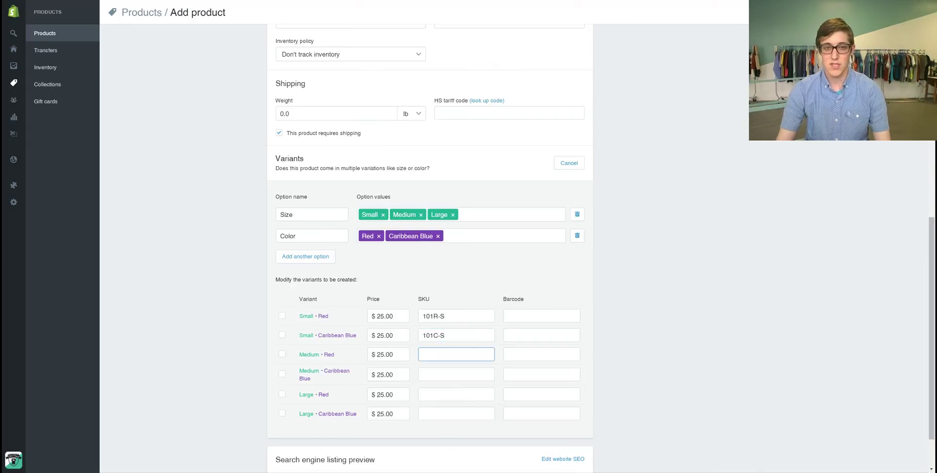
text(101)
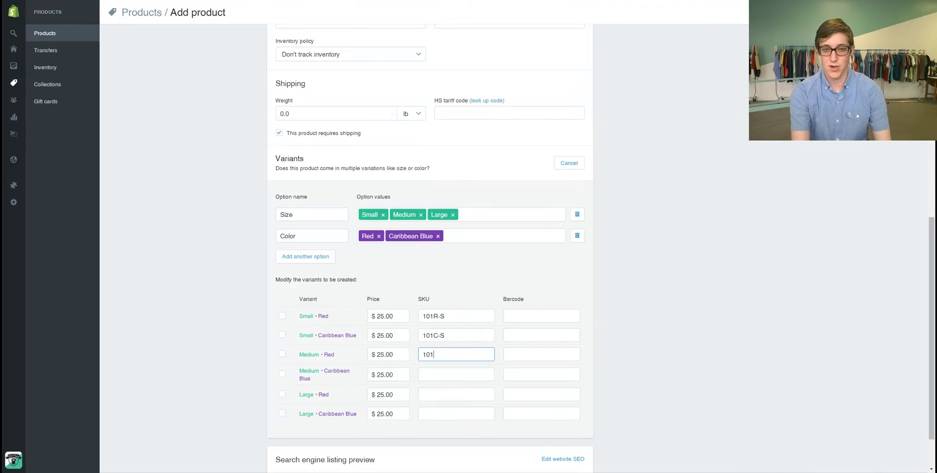
text(R)
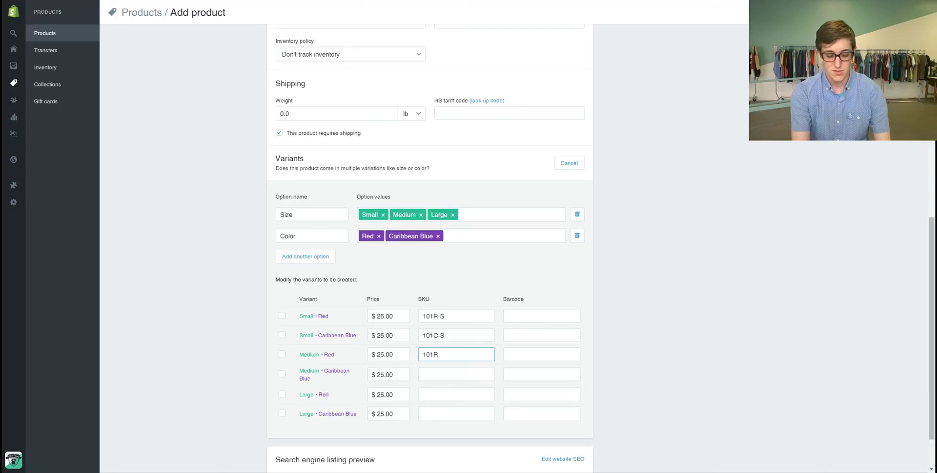
text(-M)
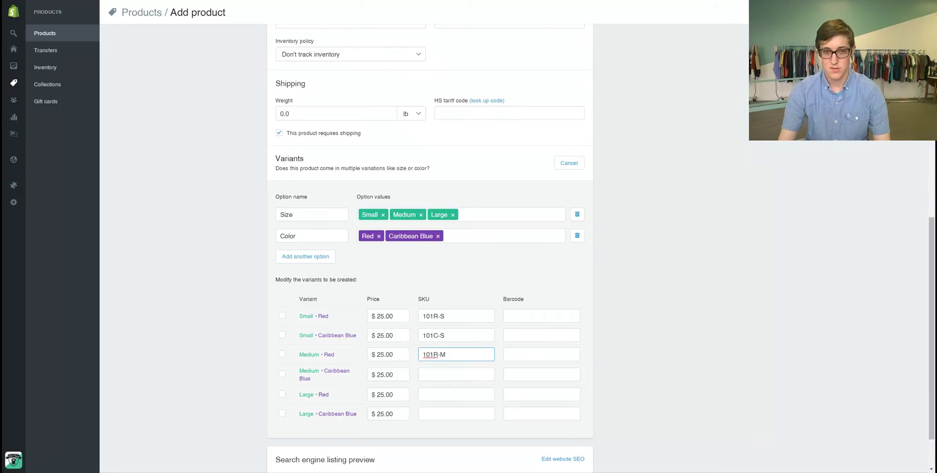
key(Tab)
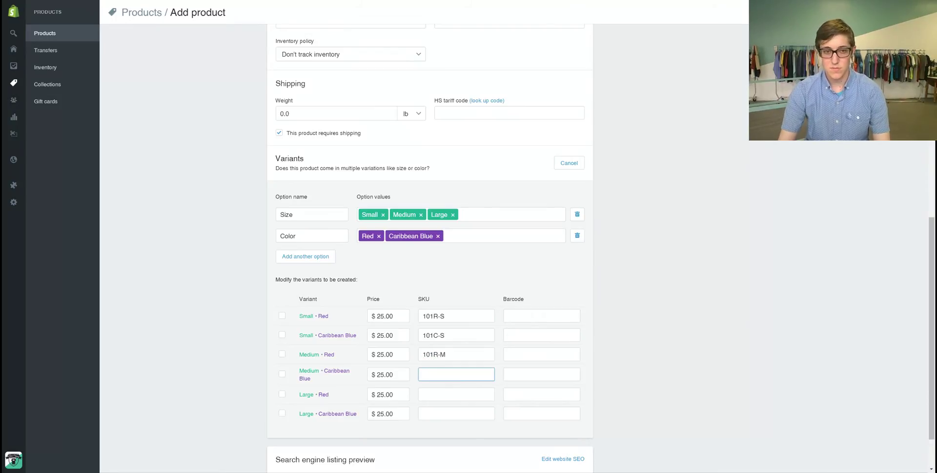
text(Med)
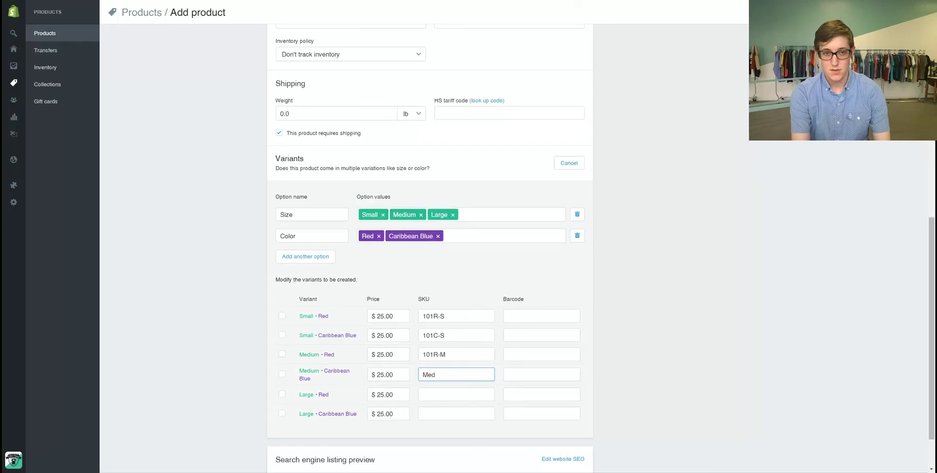
key(BackSpace)
key(BackSpace)
key(BackSpace)
Set the SKU of the Medium Caribbean Blue variant to 101C-M.
text(101-)
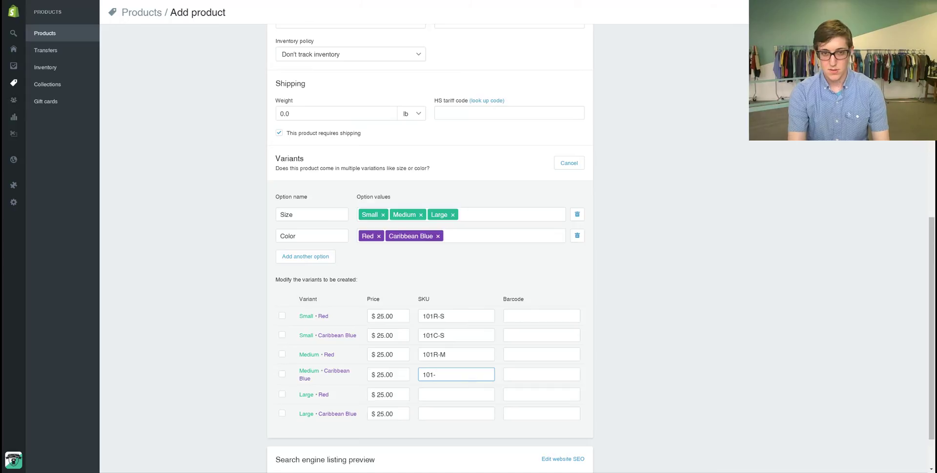
key(BackSpace)
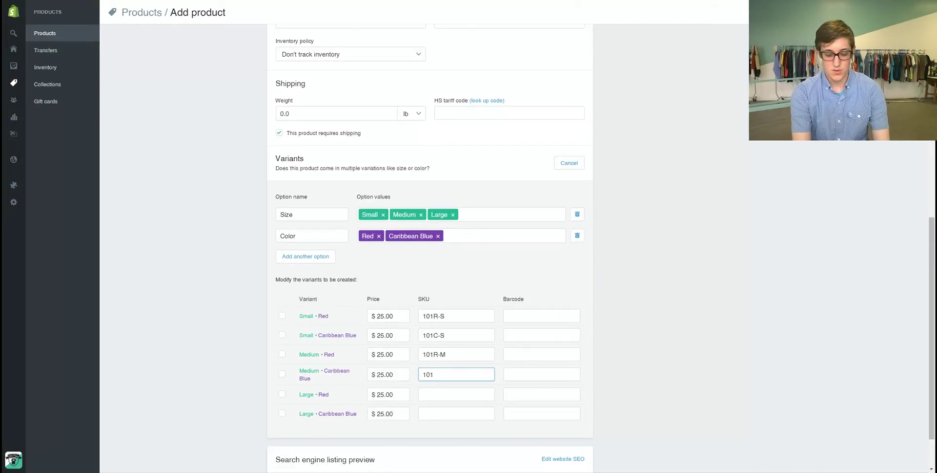
text(M)
key(BackSpace)
key(ctrl+a)
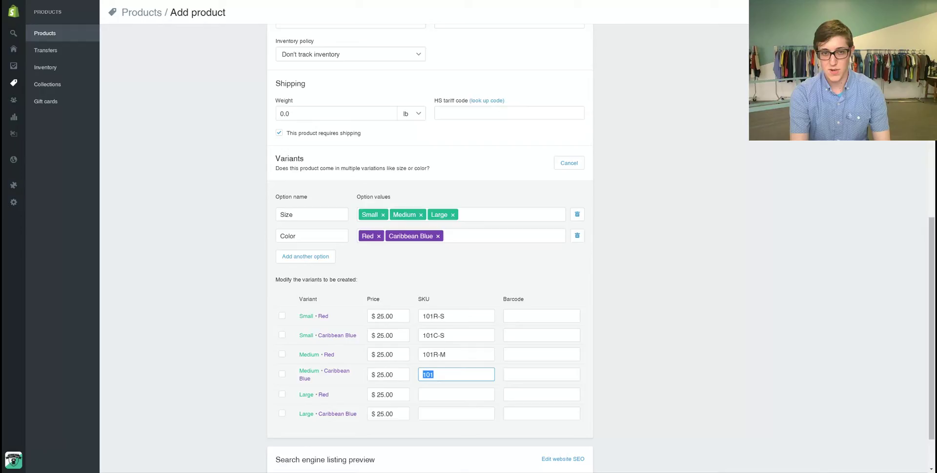
click(434, 374)
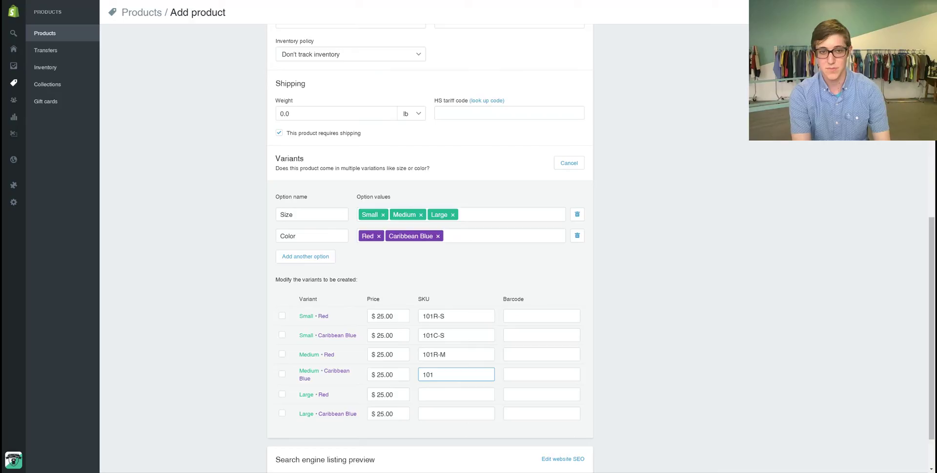
text(C)
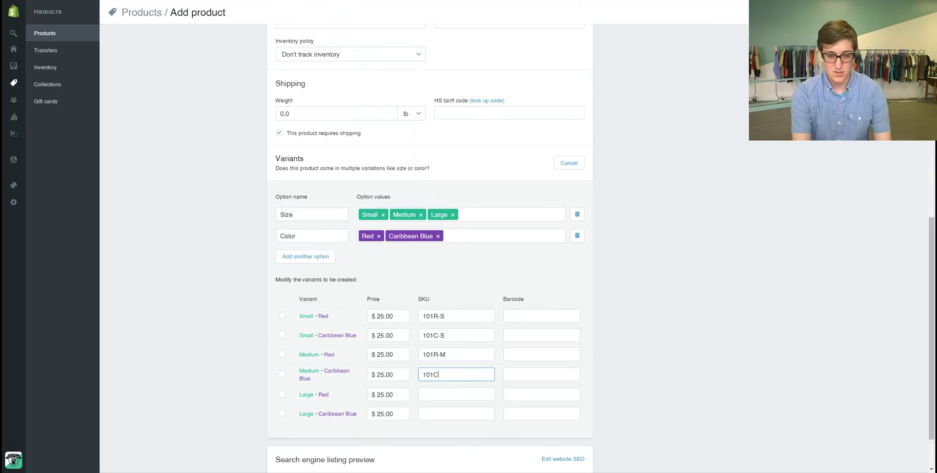
text(-M)
Set the SKU of the Large Red variant to 101R-L.
click(423, 394)
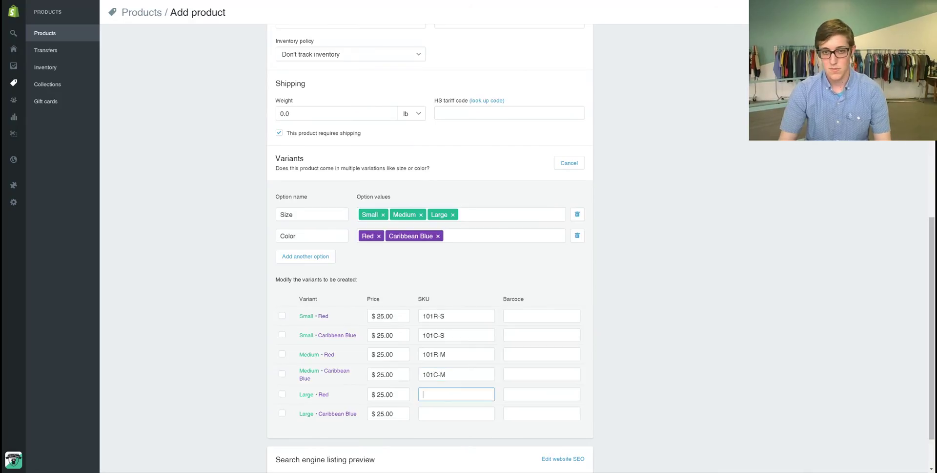
text(101)
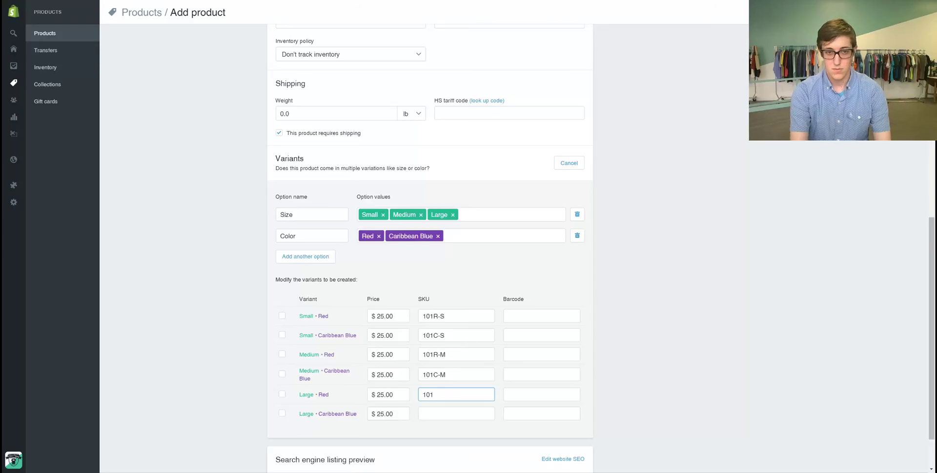
text(R)
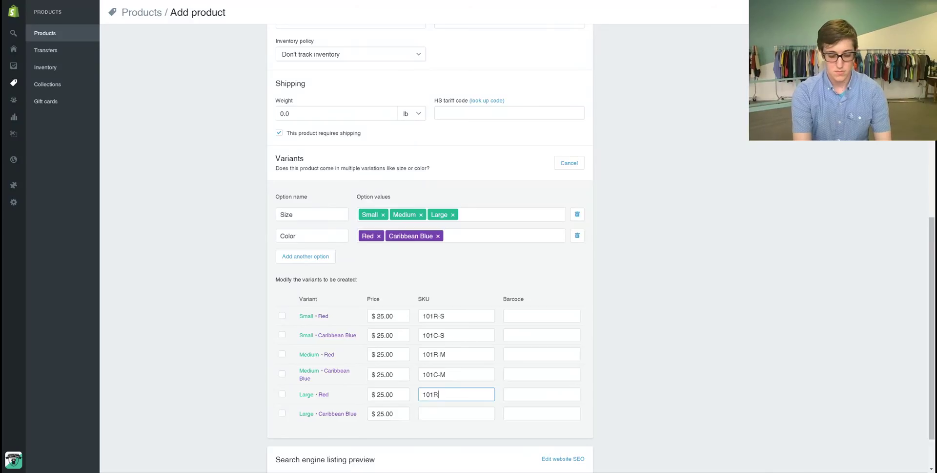
text(-KR-)
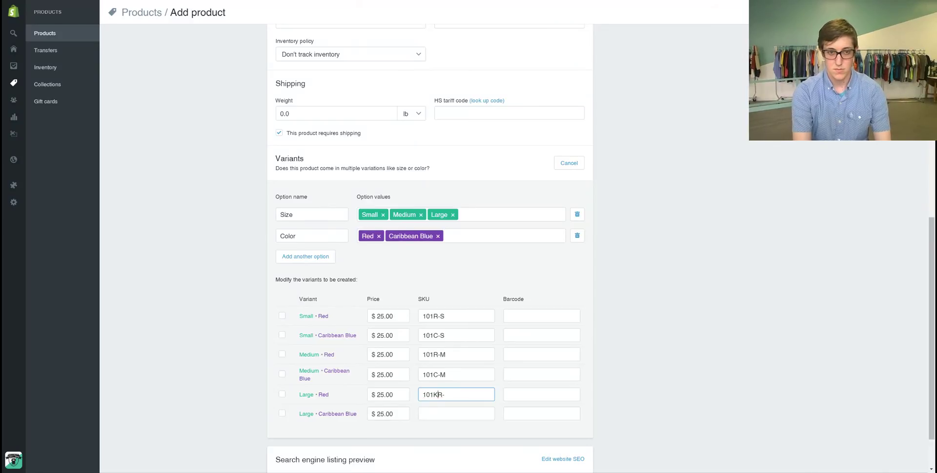
key(BackSpace)
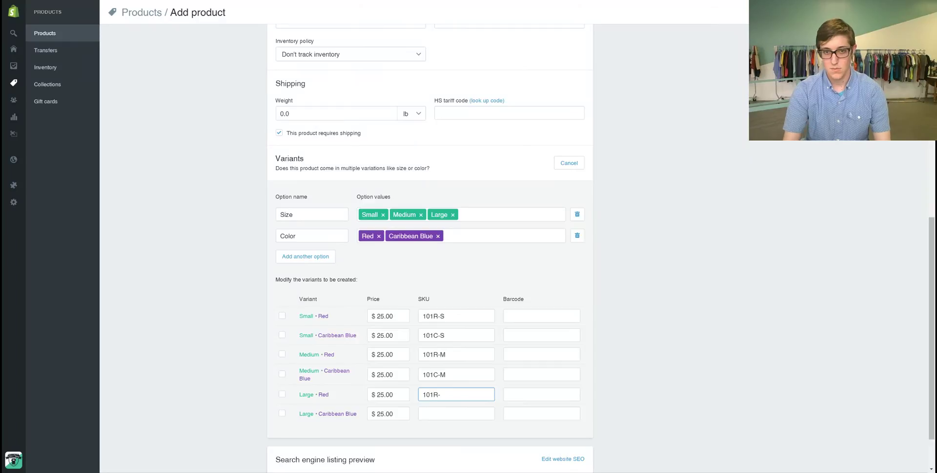
text(L)
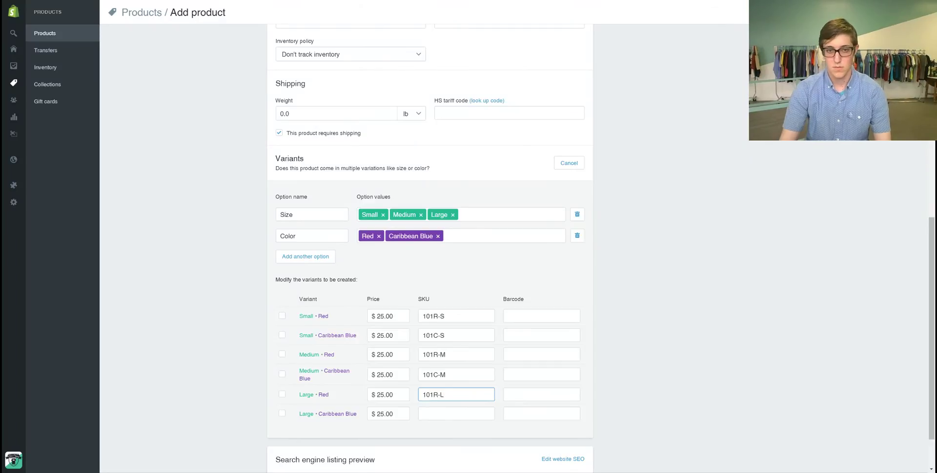
Set the SKU of the Large Caribbean Blue variant to 101C-L and save the product.
key(Tab)
text(101)
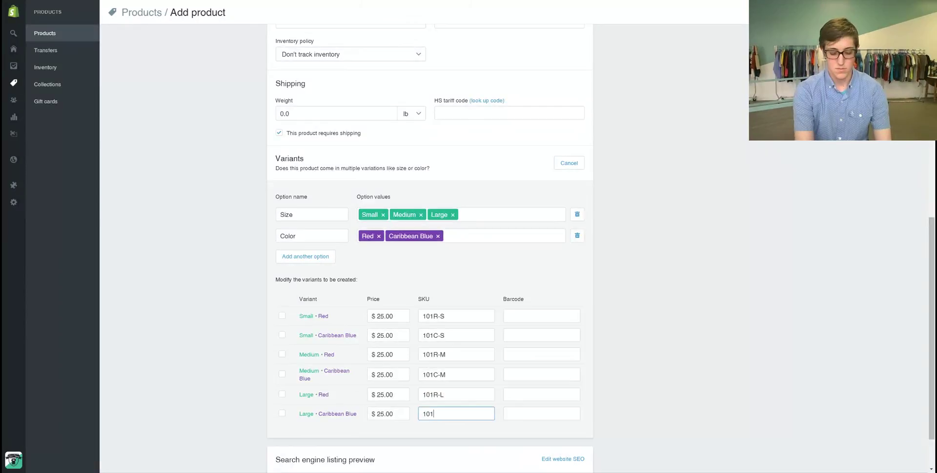
text(C-)
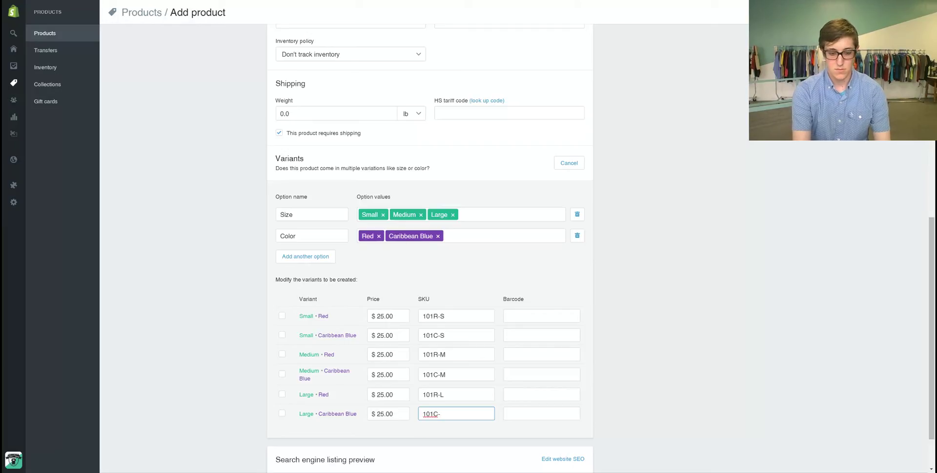
text(L)
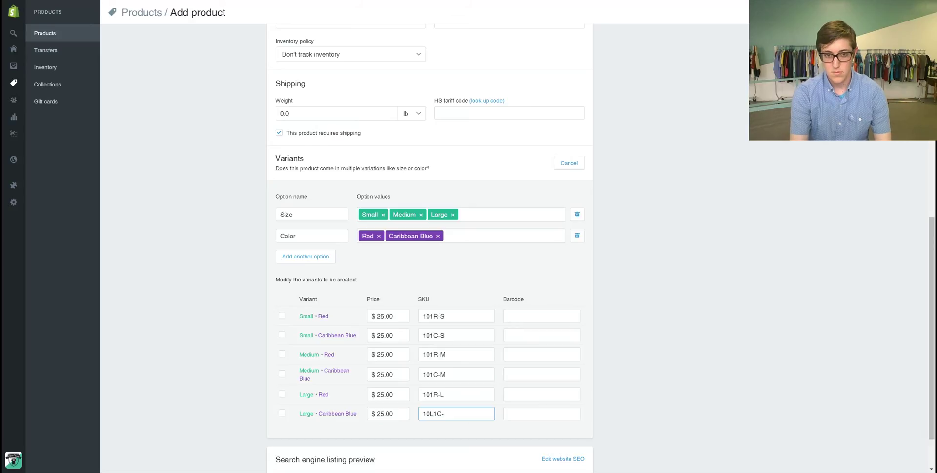
key(BackSpace)
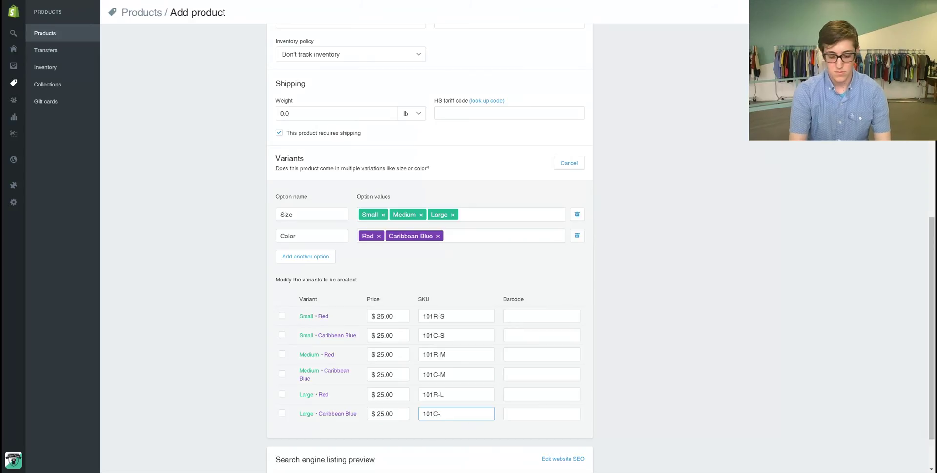
text(L)
scroll(429, 244, down, 1)
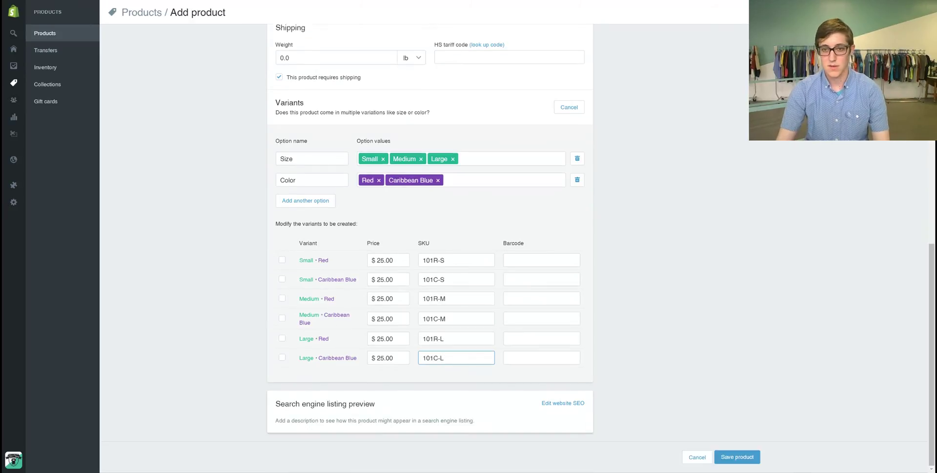
click(737, 457)
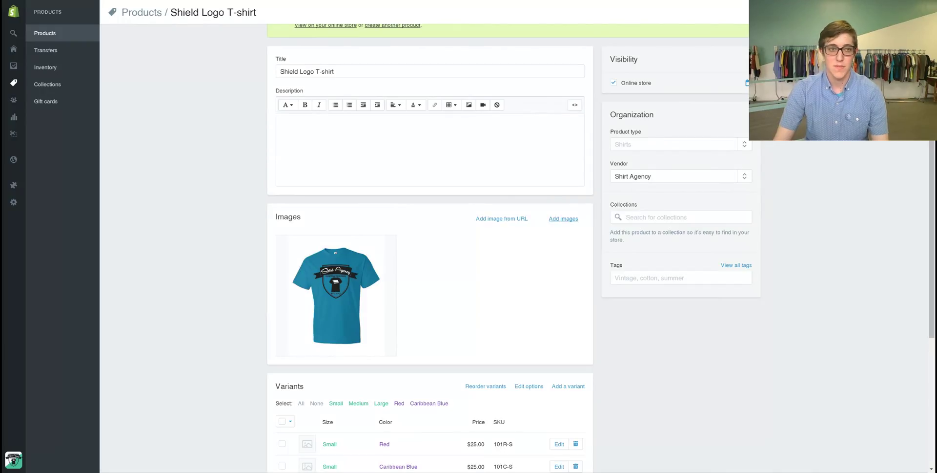
Add the red T-shirt picture to the saved product's images.
click(564, 218)
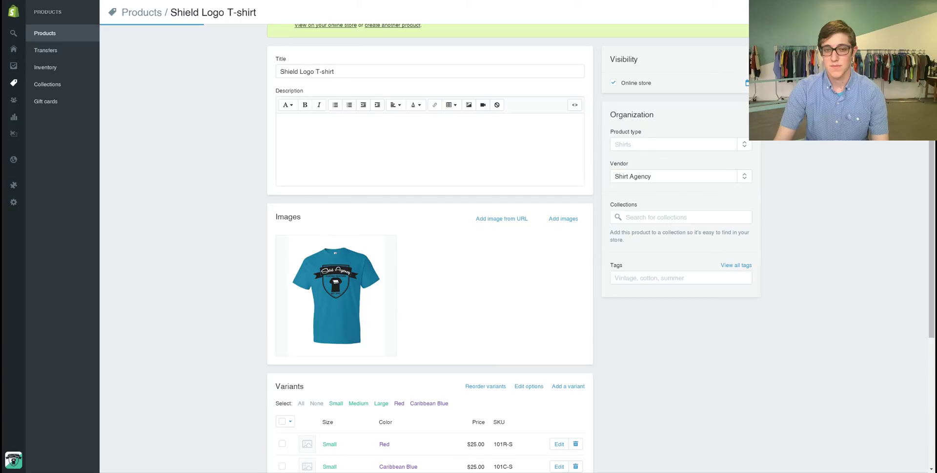
scroll(430, 244, down, 2)
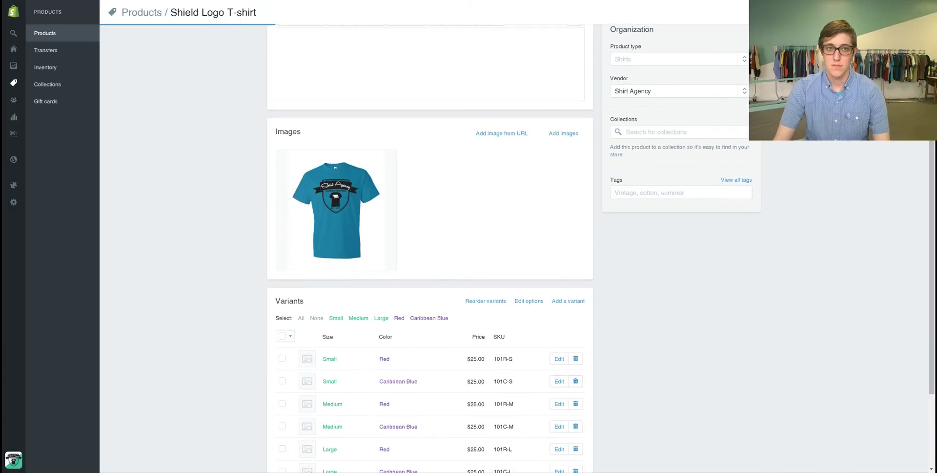
scroll(429, 244, down, 1)
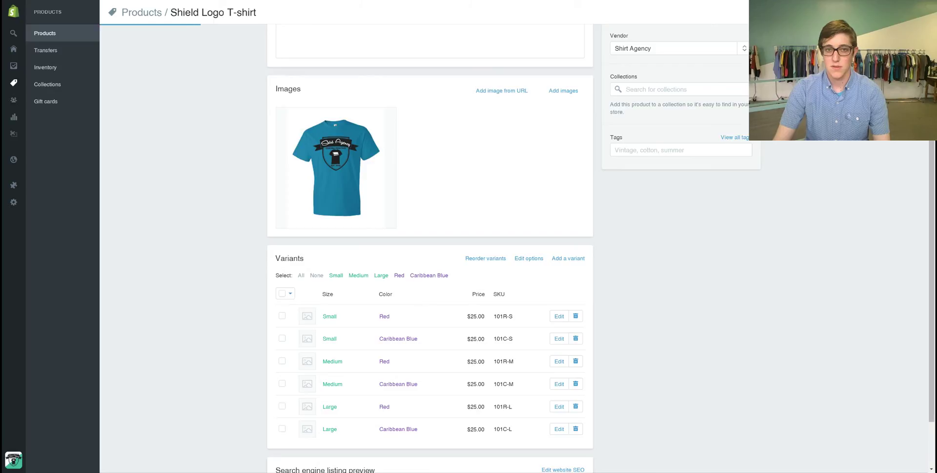
scroll(430, 244, down, 2)
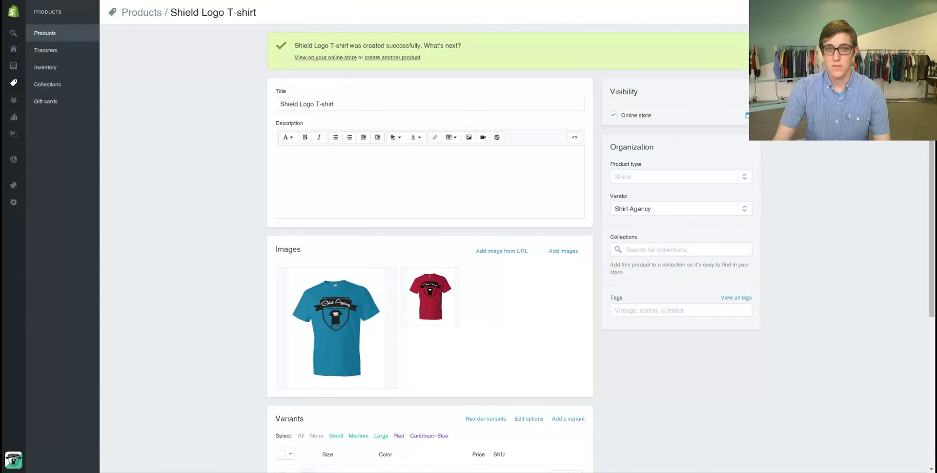
Assign the red T-shirt picture as the image of the Small Red variant and save it.
scroll(430, 244, down, 3)
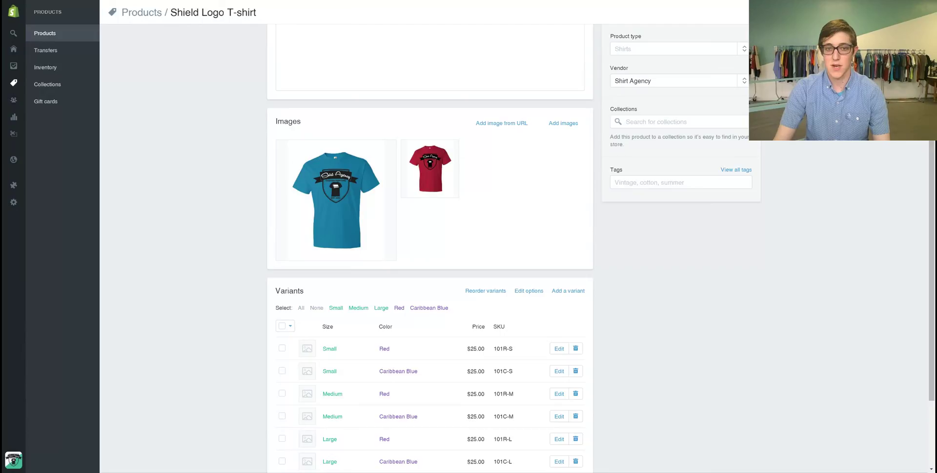
scroll(430, 244, down, 2)
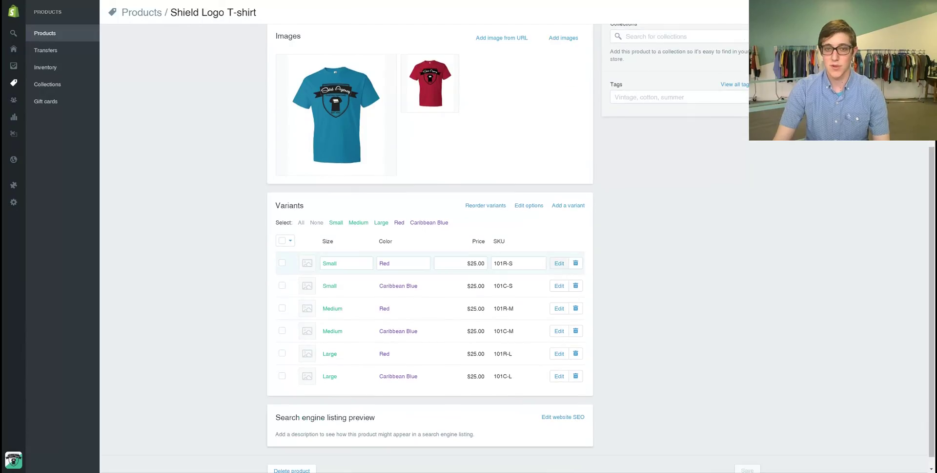
click(559, 262)
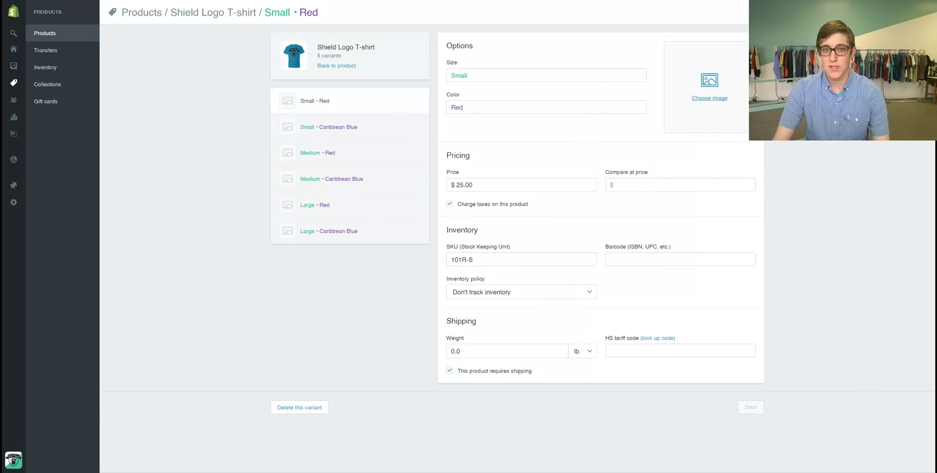
click(710, 98)
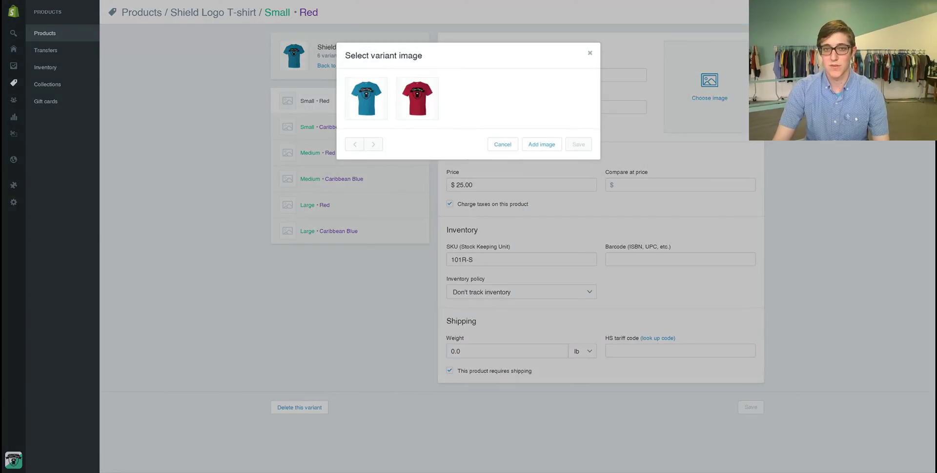
click(418, 98)
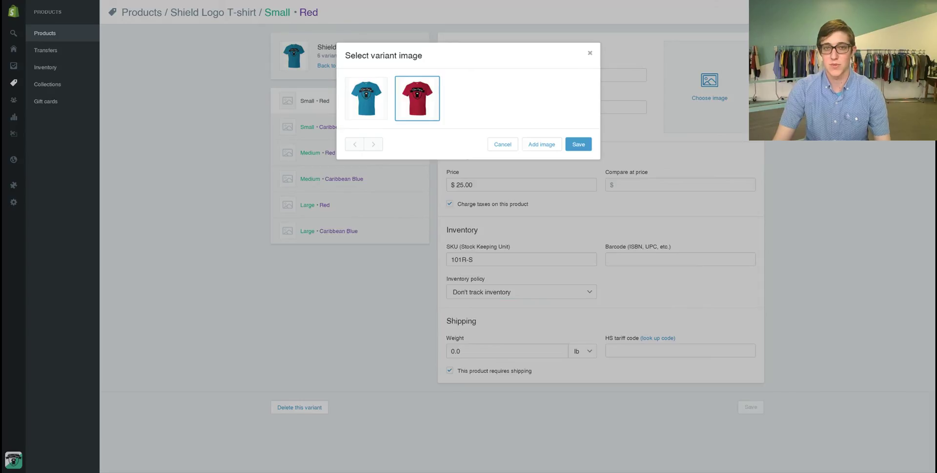
click(579, 144)
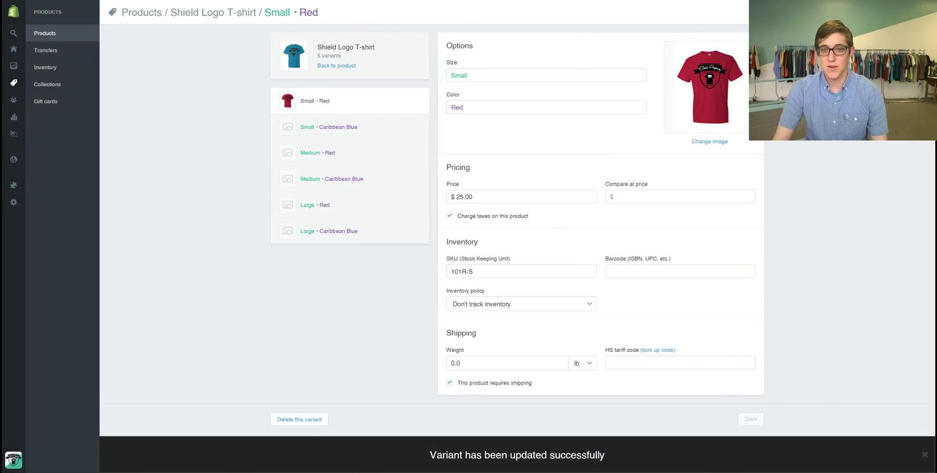
Set the Small Red variant's weight to 6 oz and its HS tariff code to 620520, and save the variant.
click(460, 362)
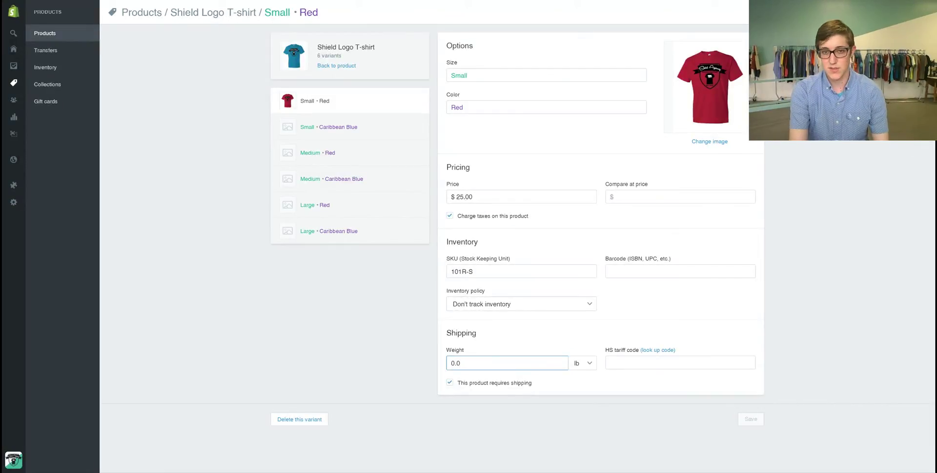
key(Tab)
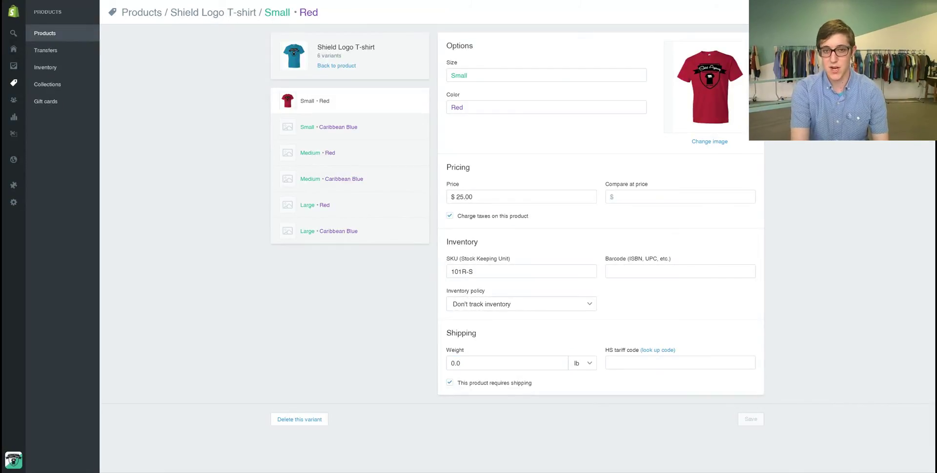
drag(461, 362, 450, 362)
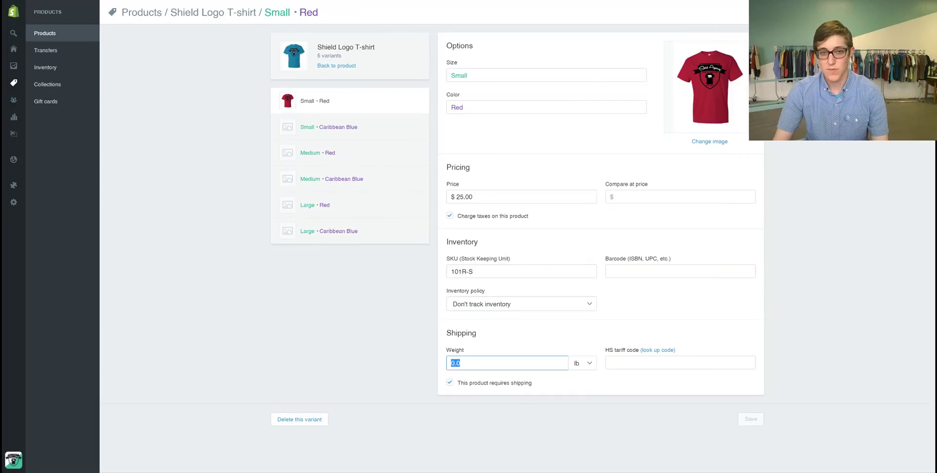
text(6)
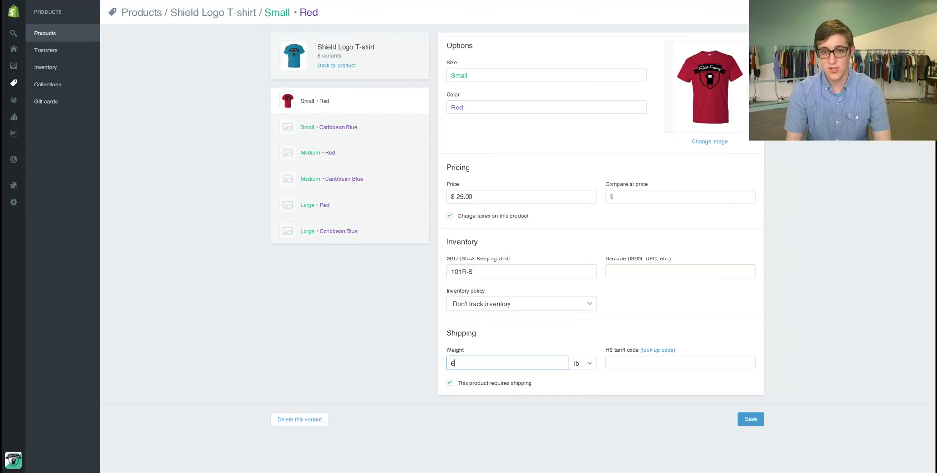
key(Tab)
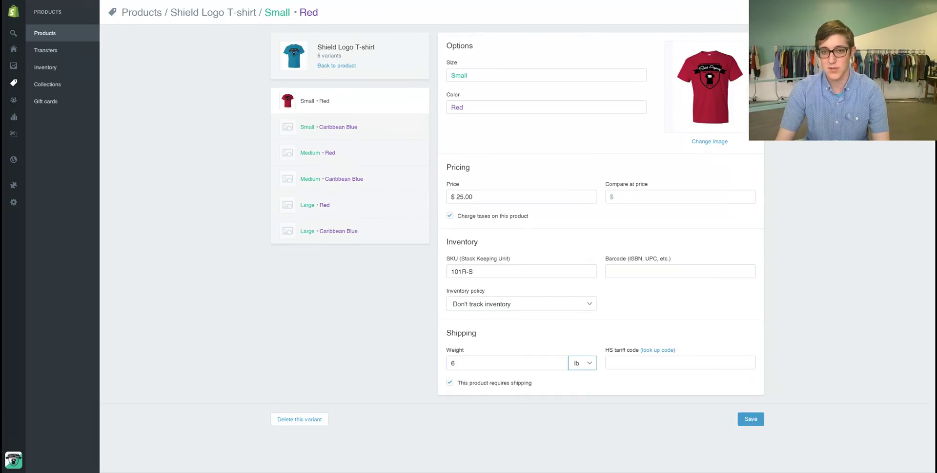
key(o)
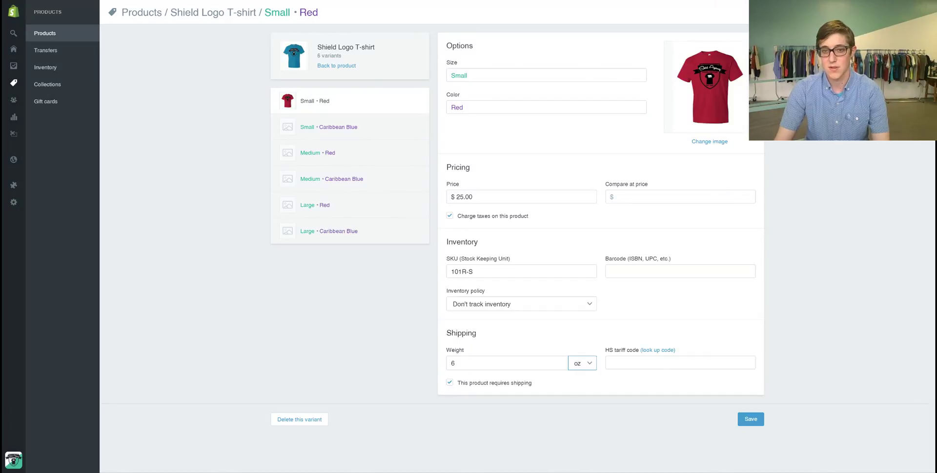
key(Tab)
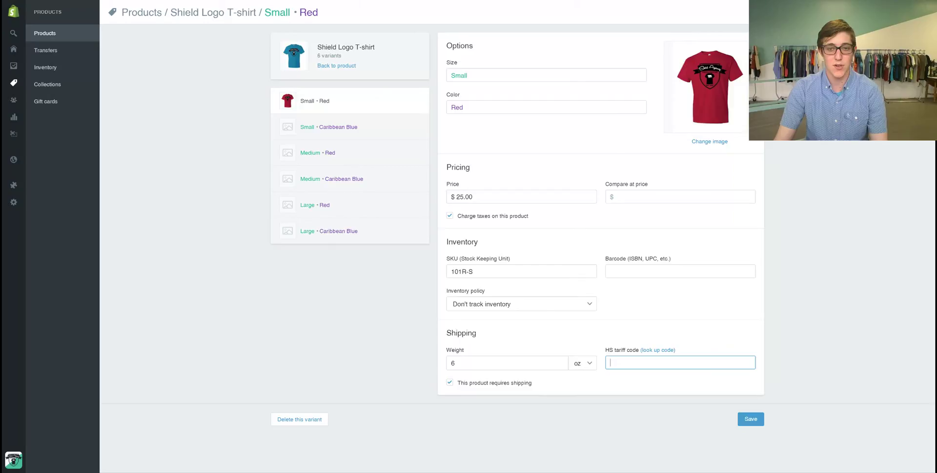
text(6)
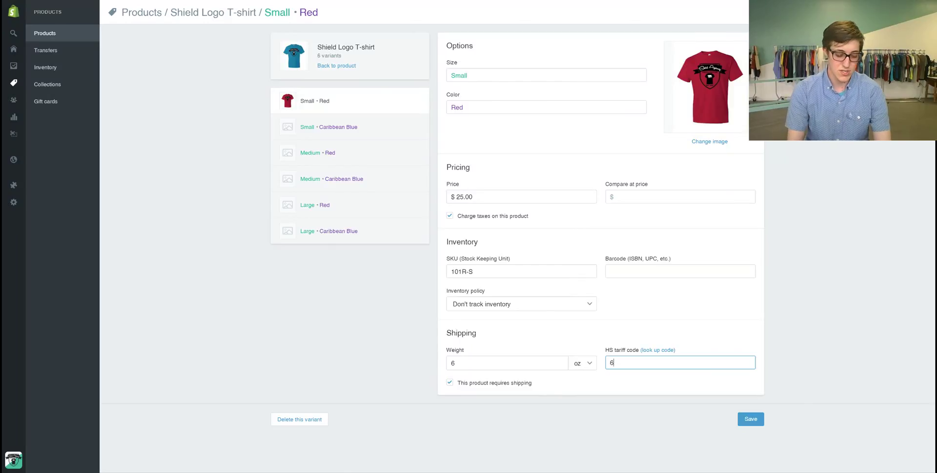
text(20520)
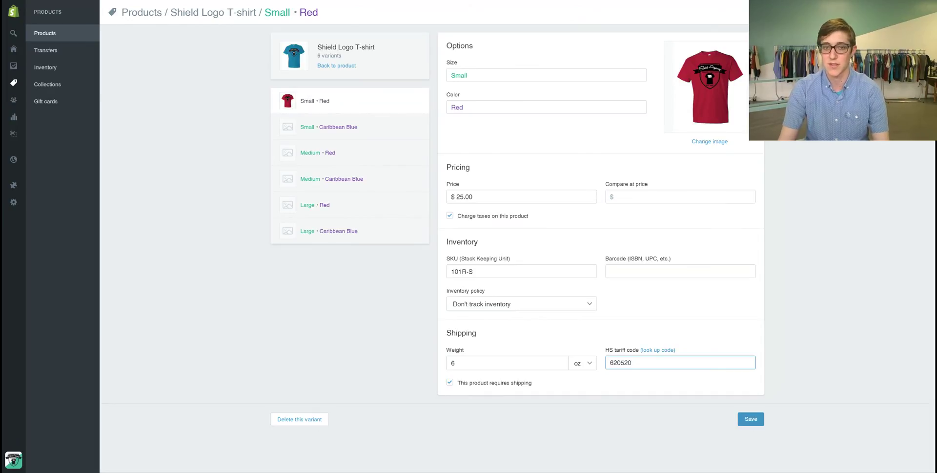
key(Return)
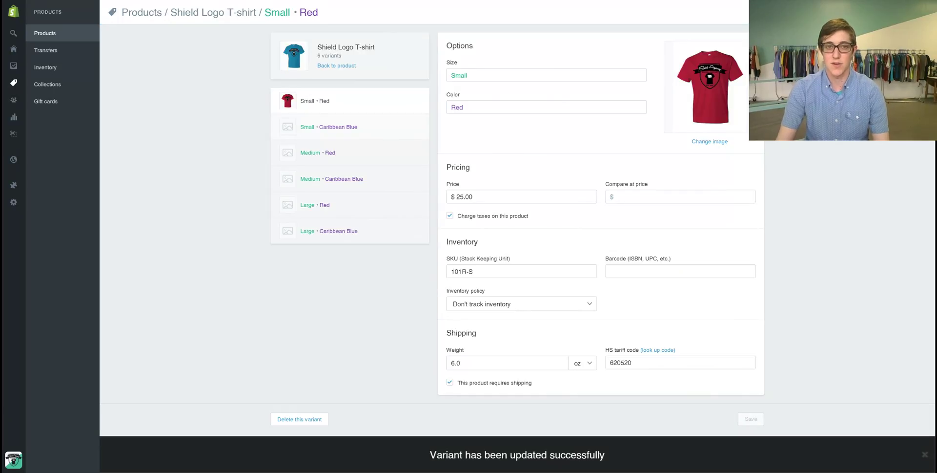
Assign the blue T-shirt picture as the image of the Small Caribbean Blue variant and save it.
click(328, 126)
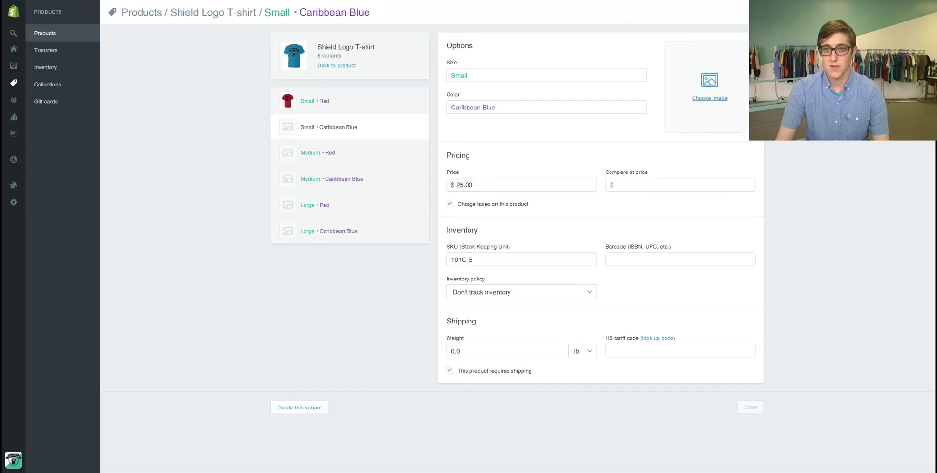
click(710, 98)
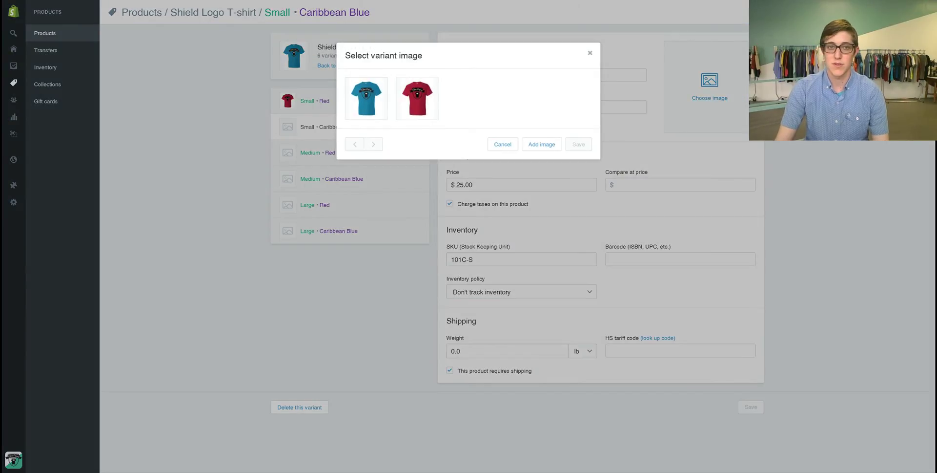
click(367, 99)
click(578, 144)
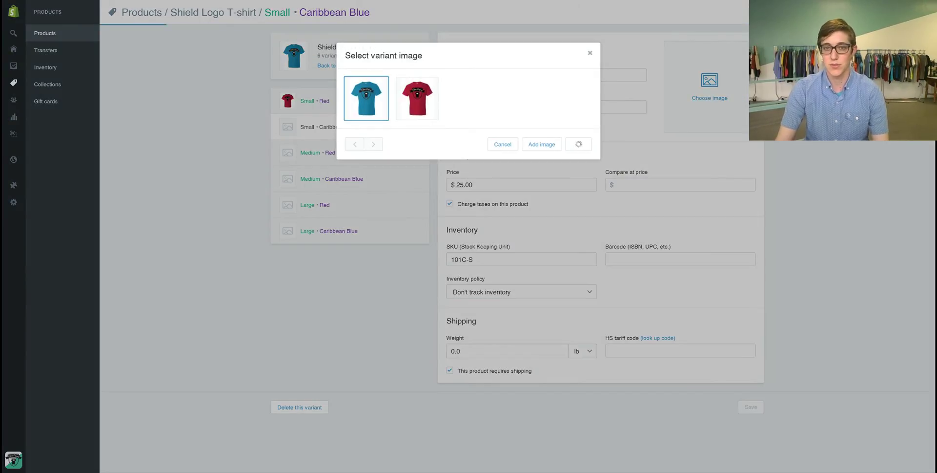
Give the Small Caribbean Blue variant a weight of 6 oz and HS tariff code 620520, and save the variant.
drag(461, 363, 449, 362)
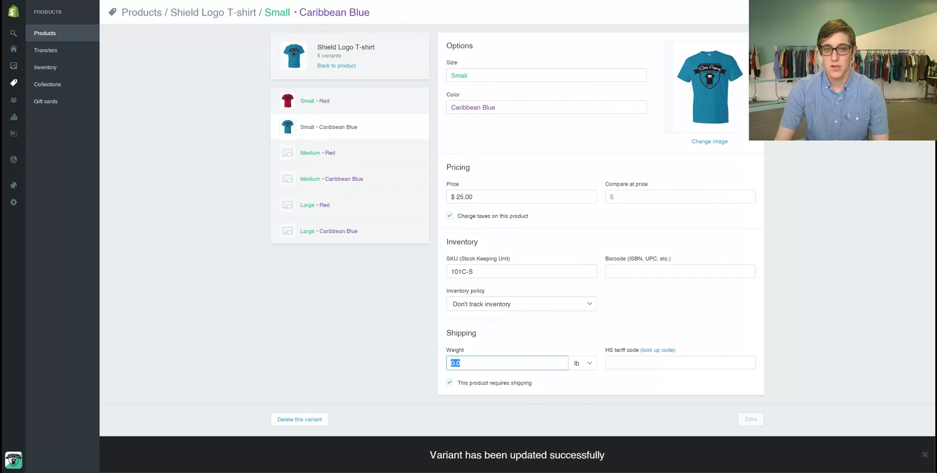
text(6)
key(Tab)
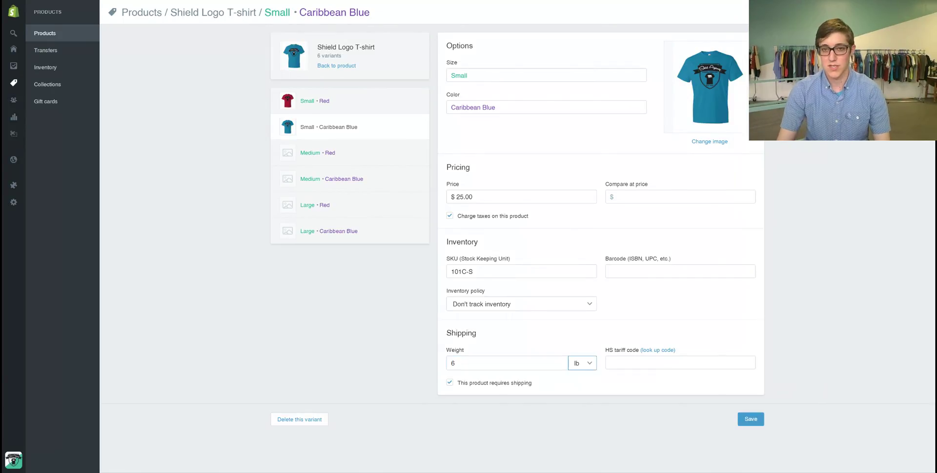
key(o)
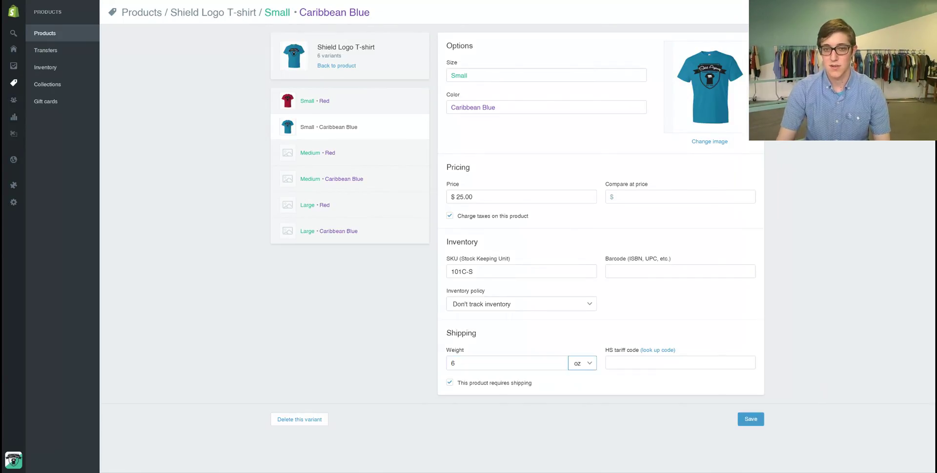
key(Tab)
text(620520)
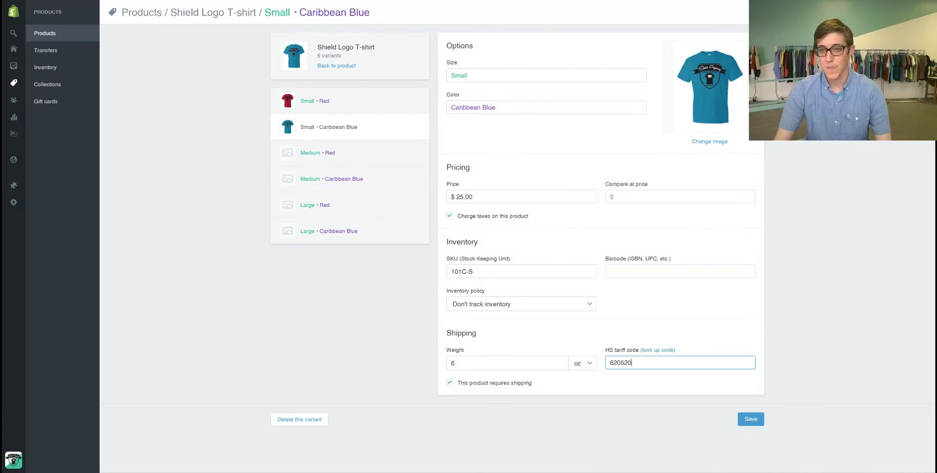
key(Return)
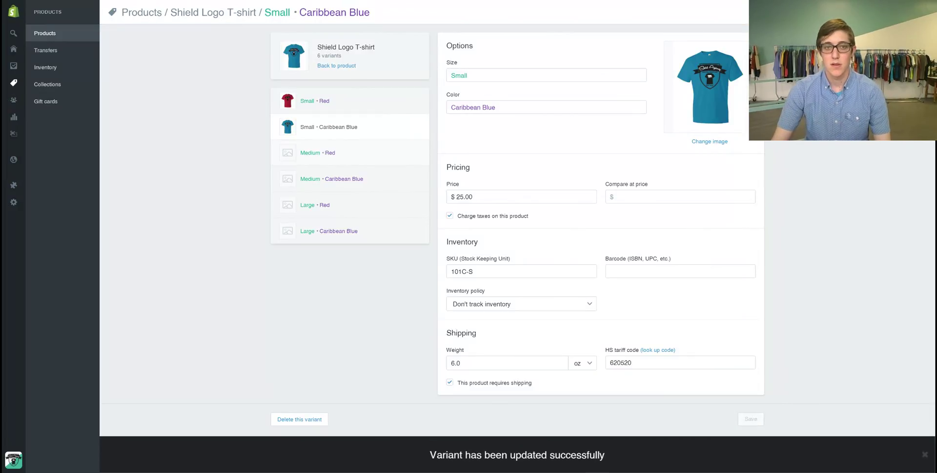
Assign the red T-shirt picture as the image of the Medium Red variant and save it.
click(317, 152)
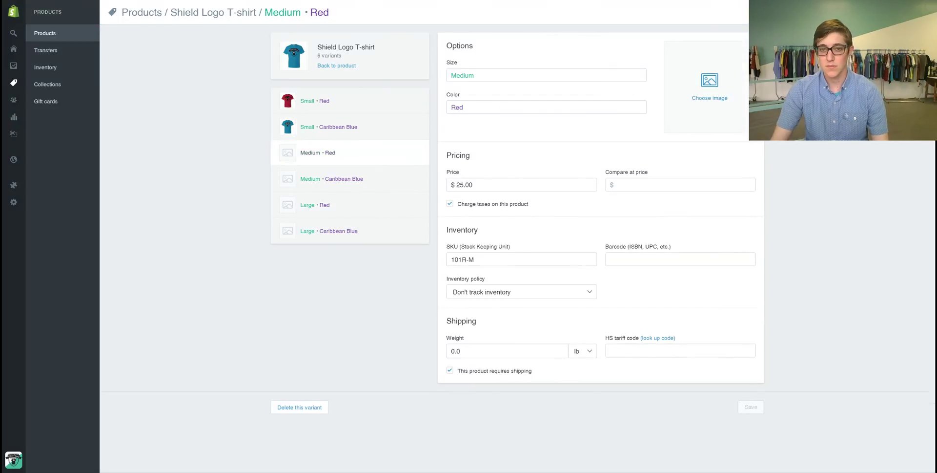
click(710, 97)
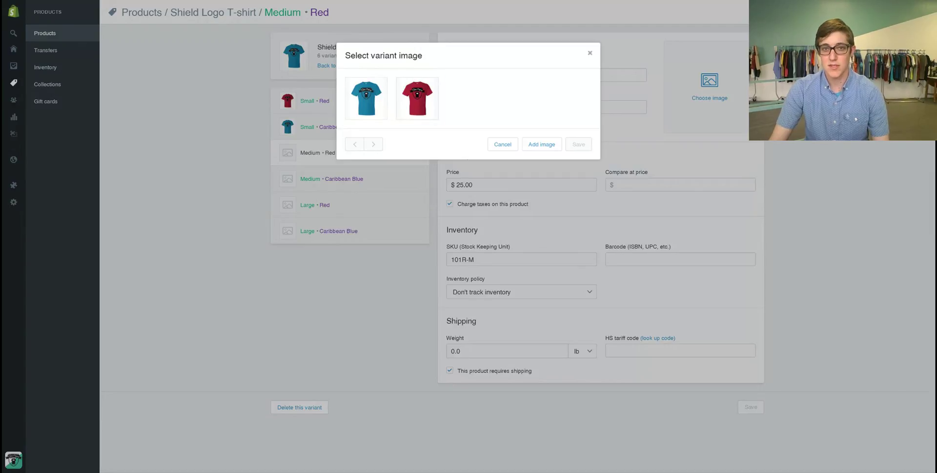
click(417, 99)
click(578, 144)
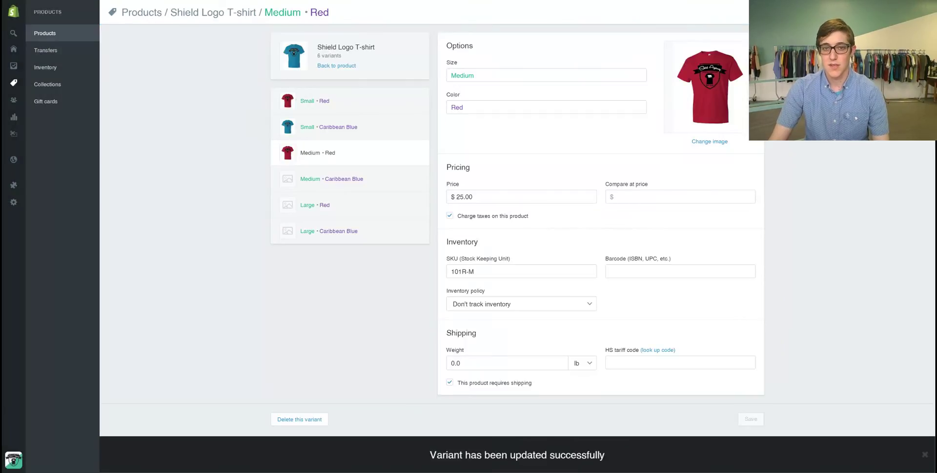
Set the Medium Red variant's weight to 7 oz and its HS tariff code to 620520, and save the variant.
click(460, 363)
key(ctrl+a)
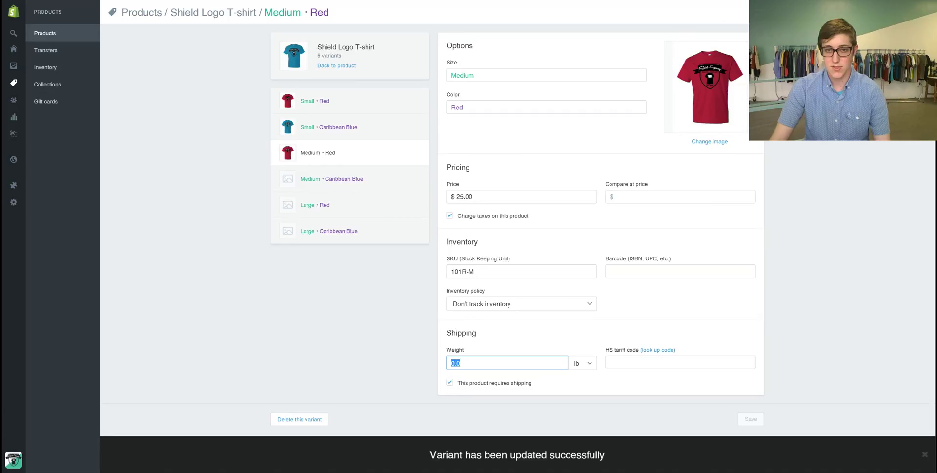
text(7)
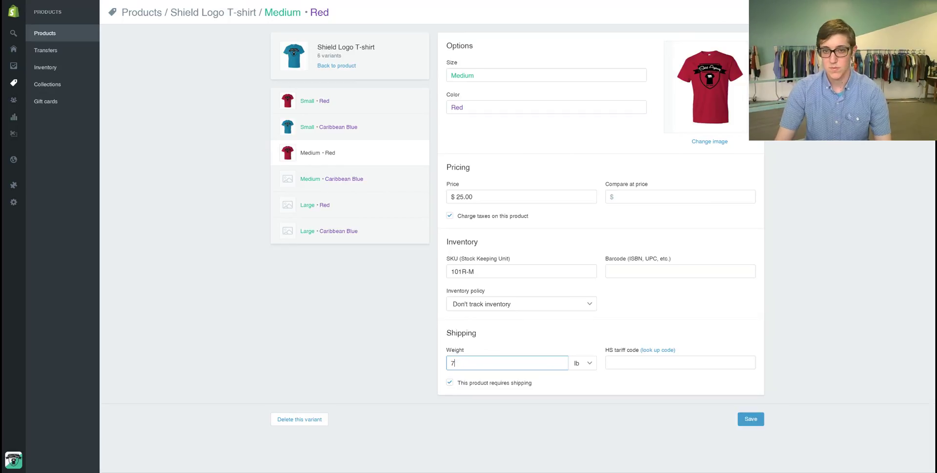
key(Tab)
key(Down)
key(Tab)
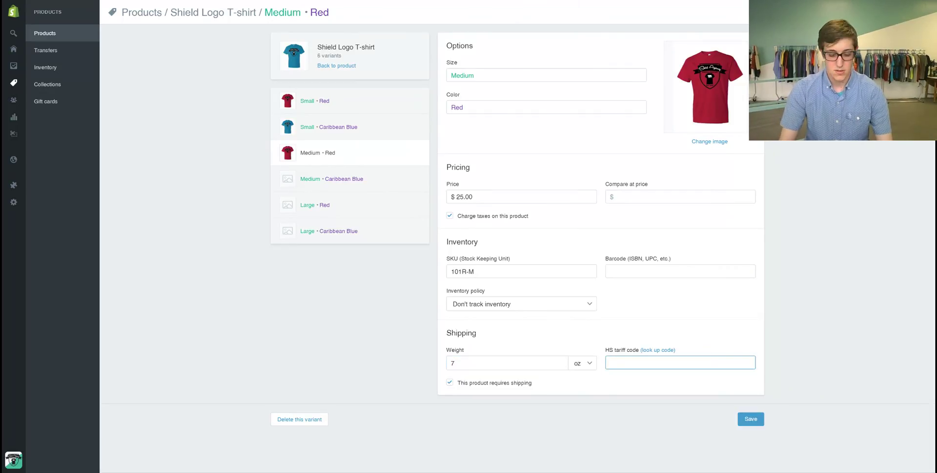
text(620520)
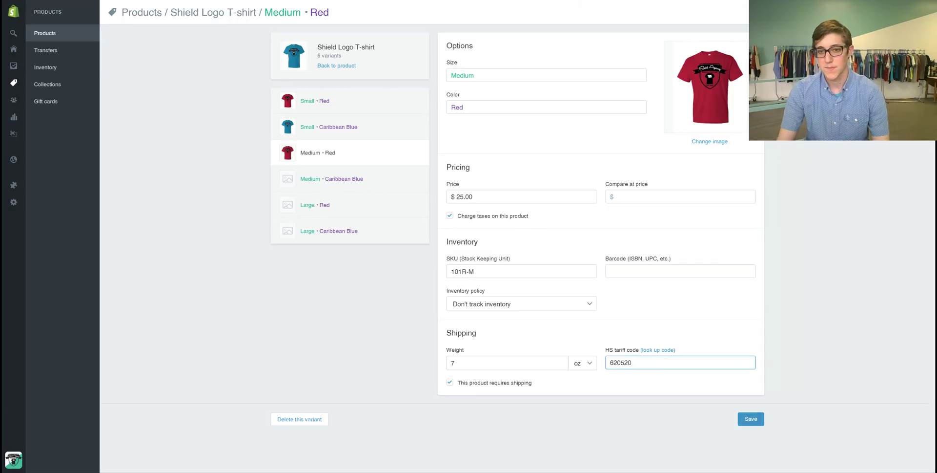
key(Return)
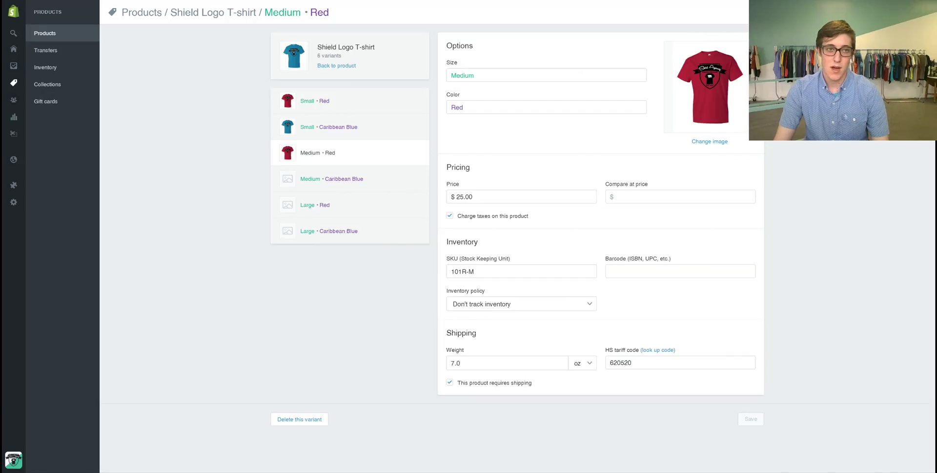
Open the Shield Logo Scoop Neck T-Shirt from the product list and view its images and variants.
click(44, 33)
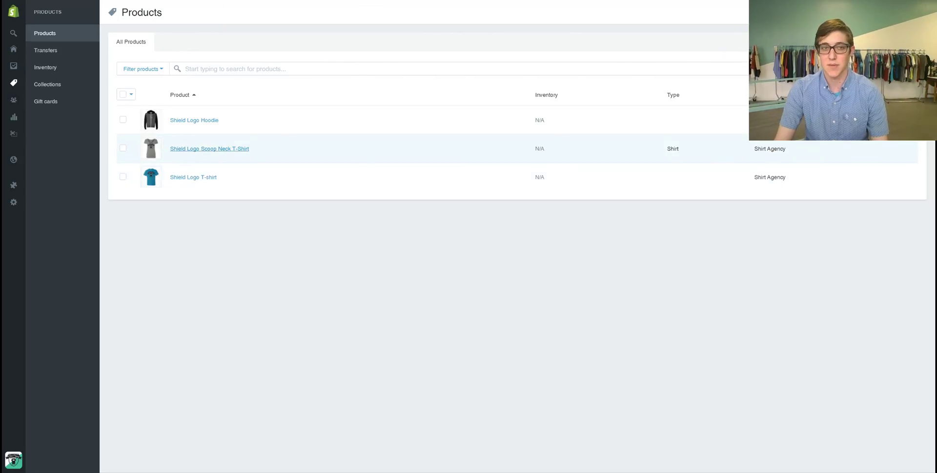
click(210, 148)
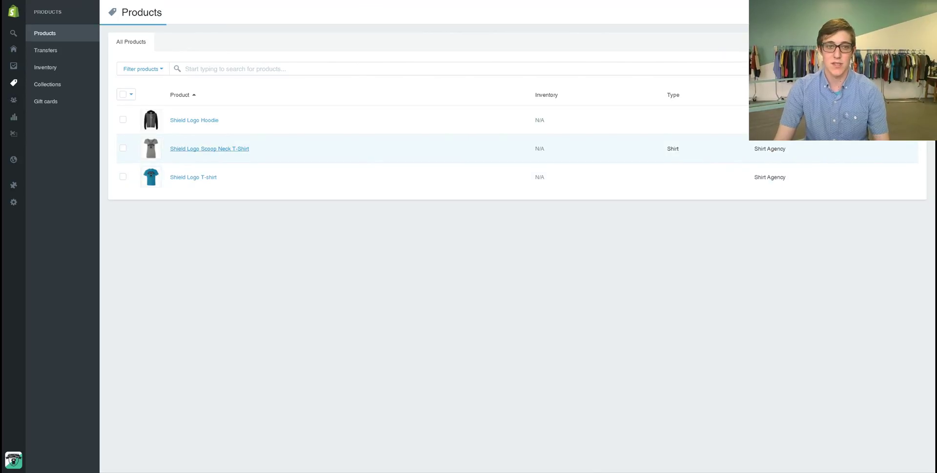
scroll(430, 244, down, 2)
scroll(337, 219, down, 2)
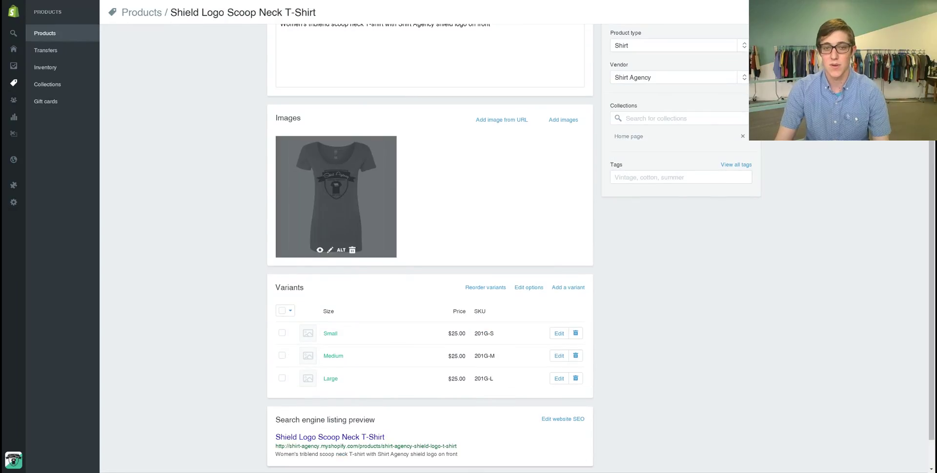
Review the scoop neck T-shirt's title, description, organization details, size variants with prices and SKUs, and search engine listing preview.
scroll(430, 244, up, 4)
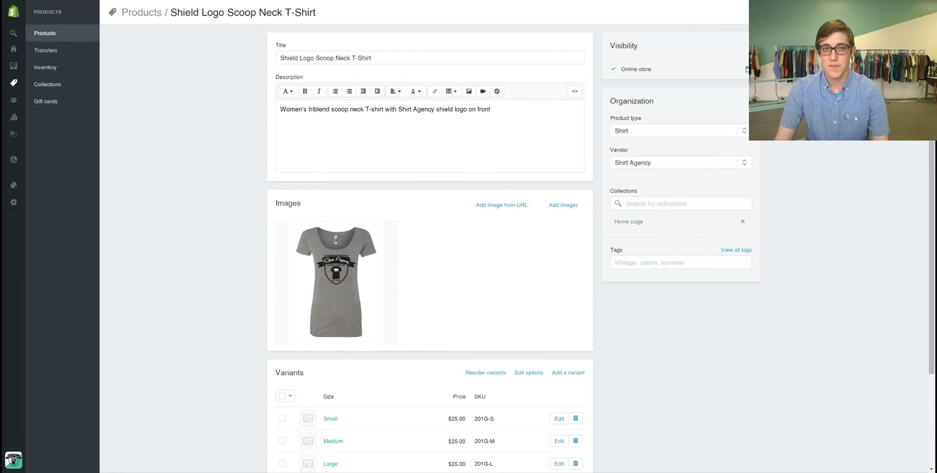
scroll(429, 244, down, 4)
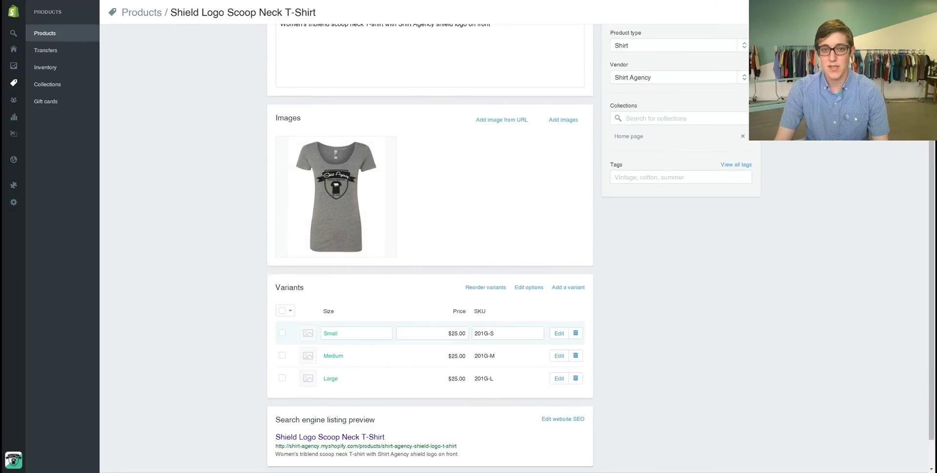
scroll(430, 333, down, 2)
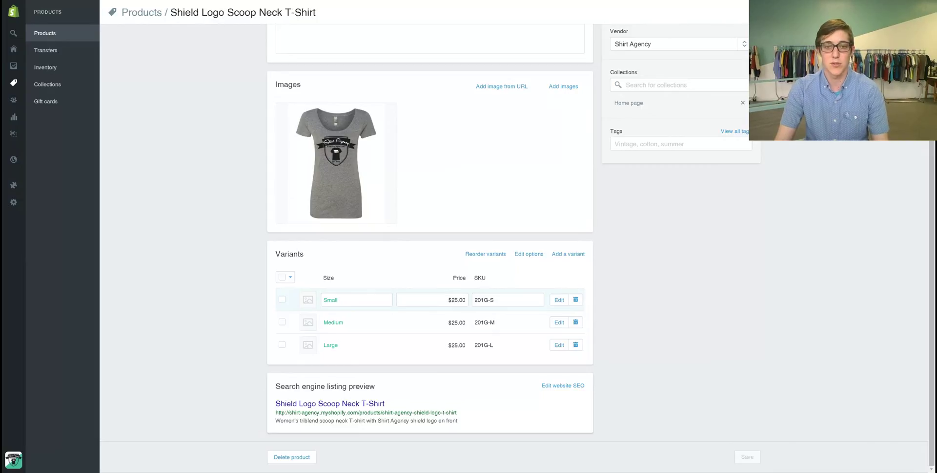
scroll(429, 244, up, 3)
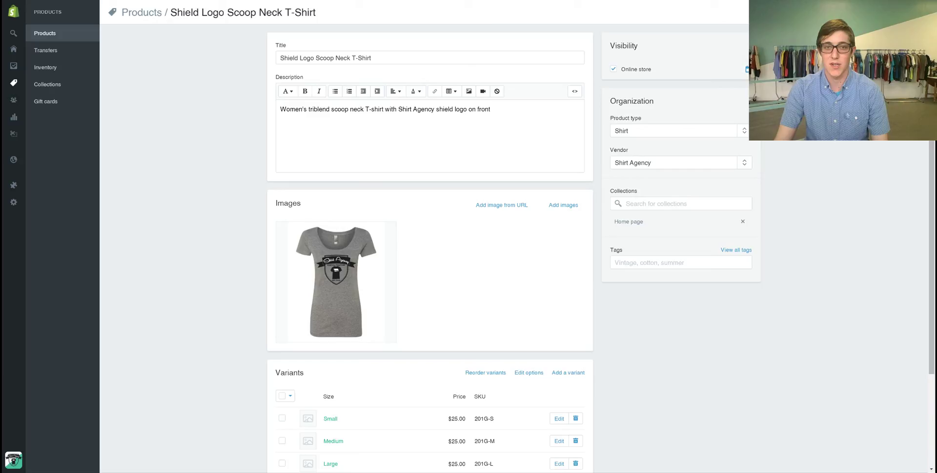
scroll(430, 318, down, 3)
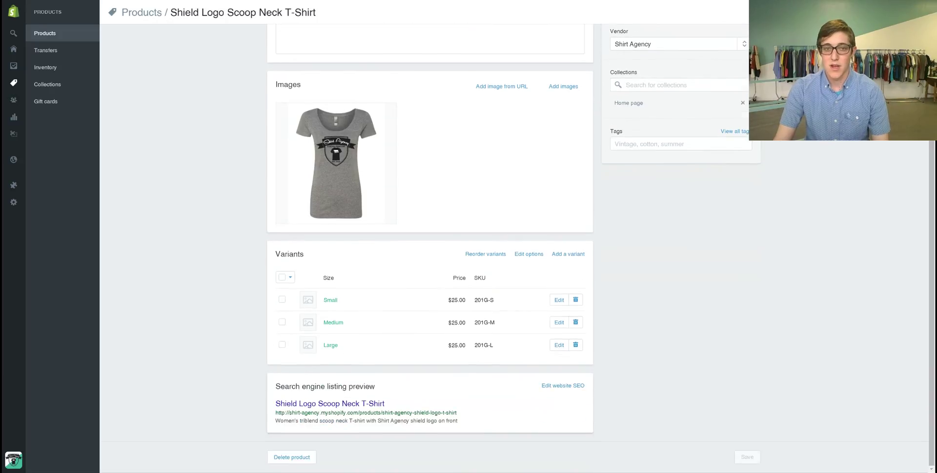
scroll(429, 244, up, 3)
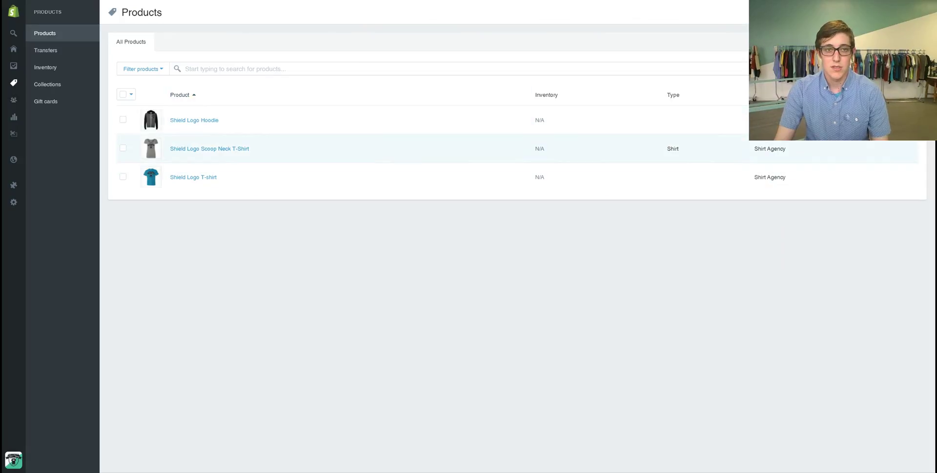
Open the Shield Logo Hoodie from the product list and review its description, image, size variants and search engine listing preview.
click(194, 120)
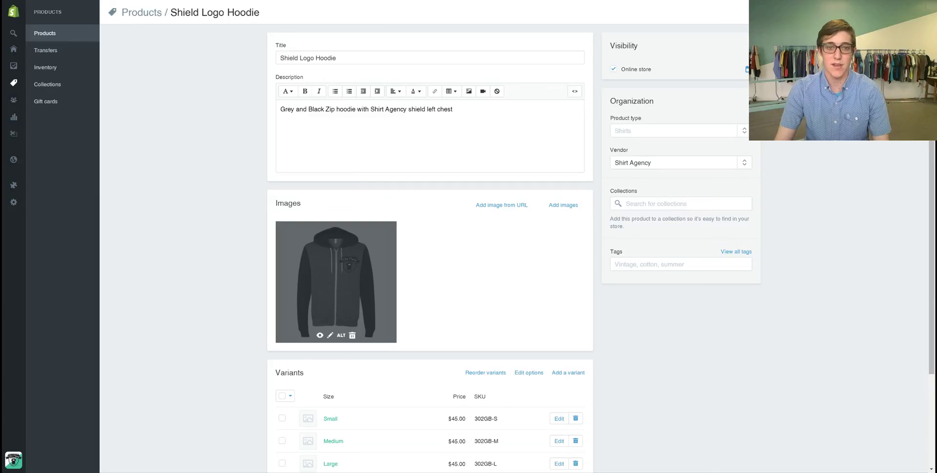
scroll(336, 282, down, 2)
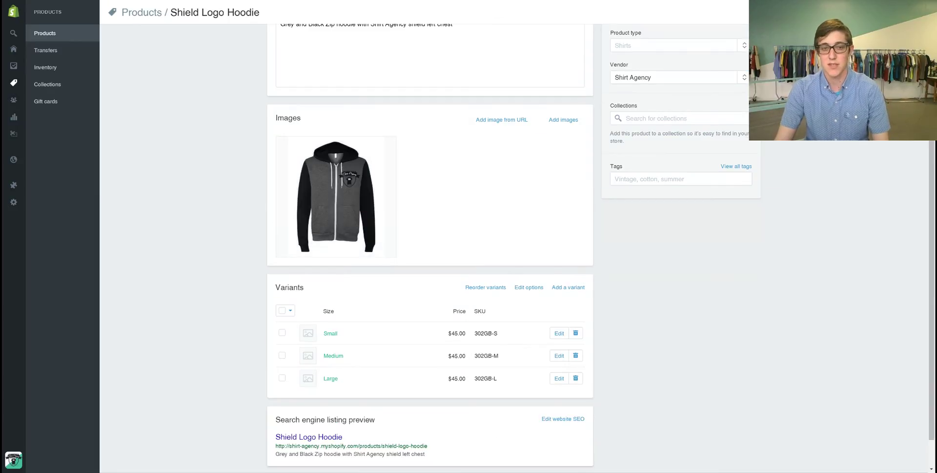
scroll(430, 244, down, 1)
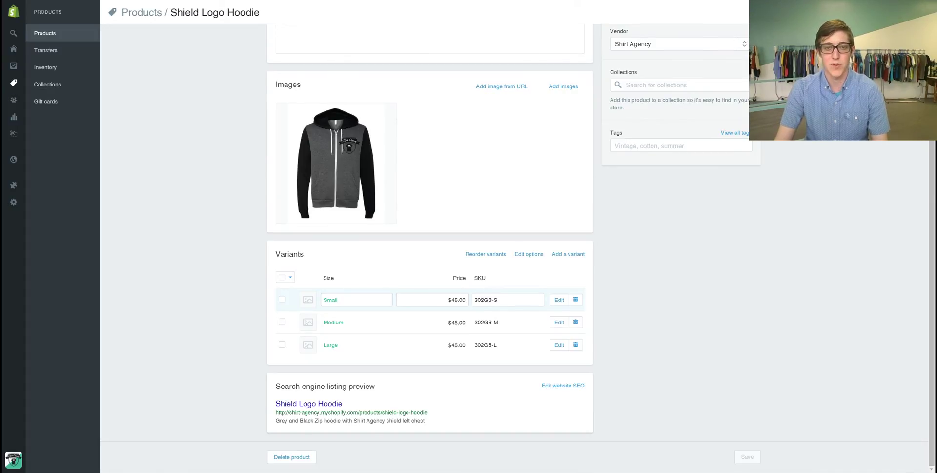
scroll(429, 245, up, 3)
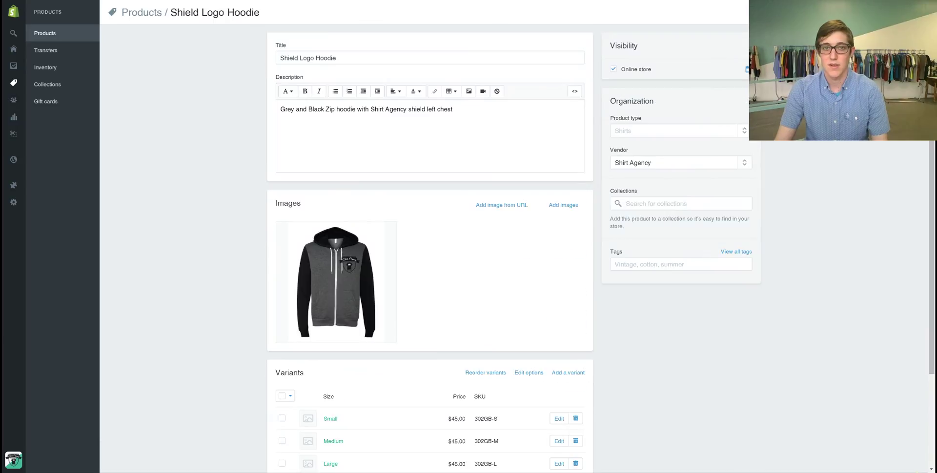